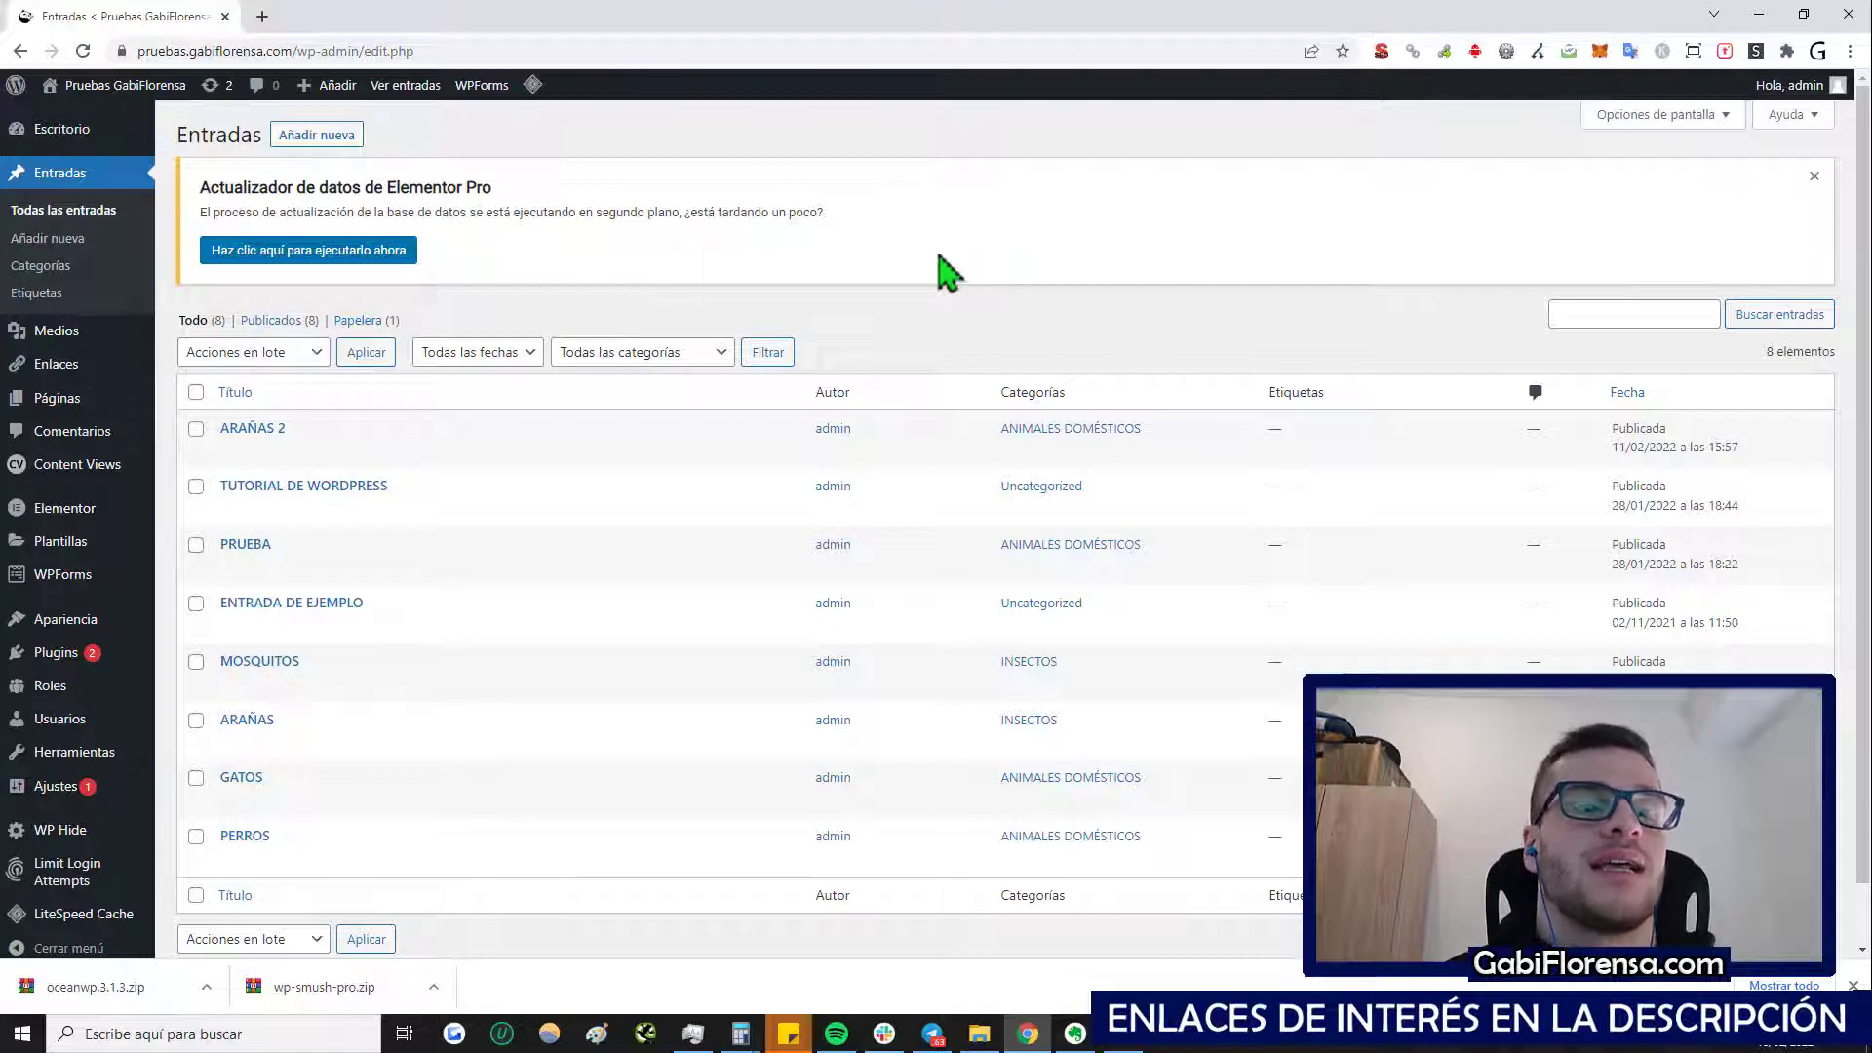
# Step: Close the downloads bar and open the page for adding new plugins
pyautogui.click(1856, 984)
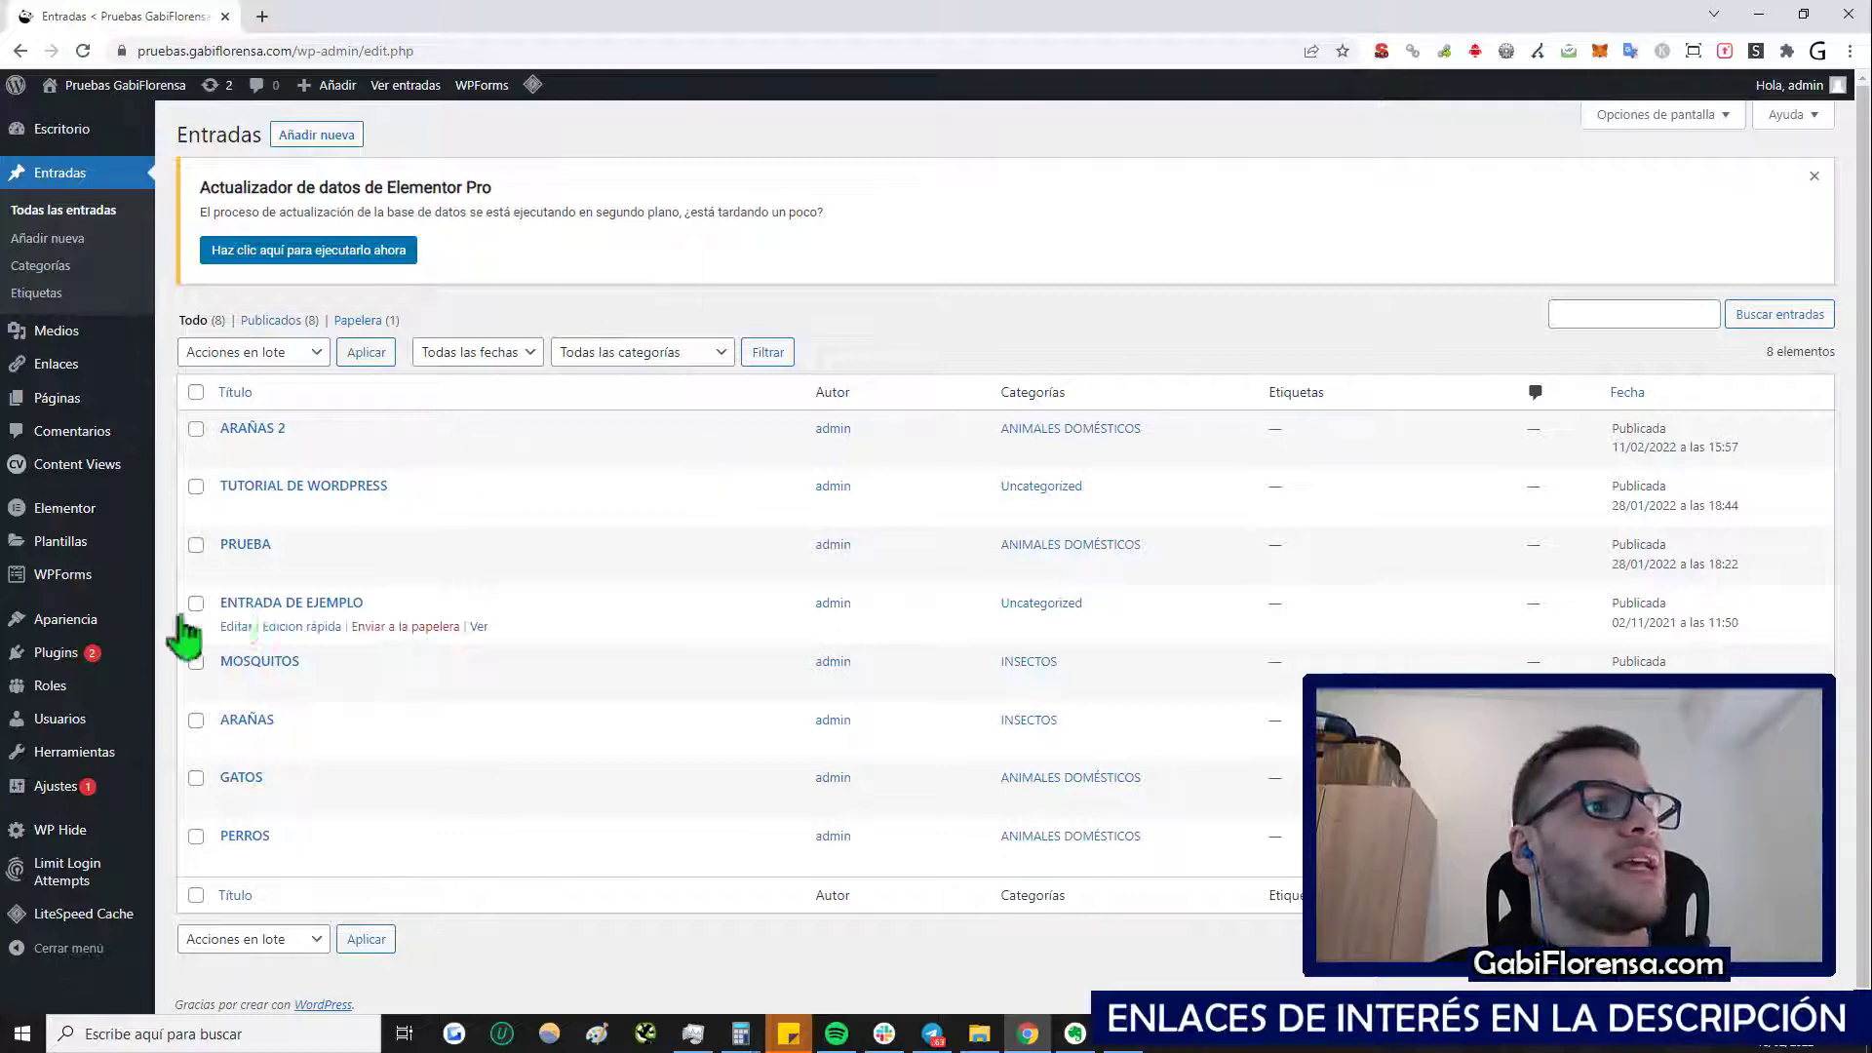
pyautogui.moveTo(146, 655)
pyautogui.click(211, 682)
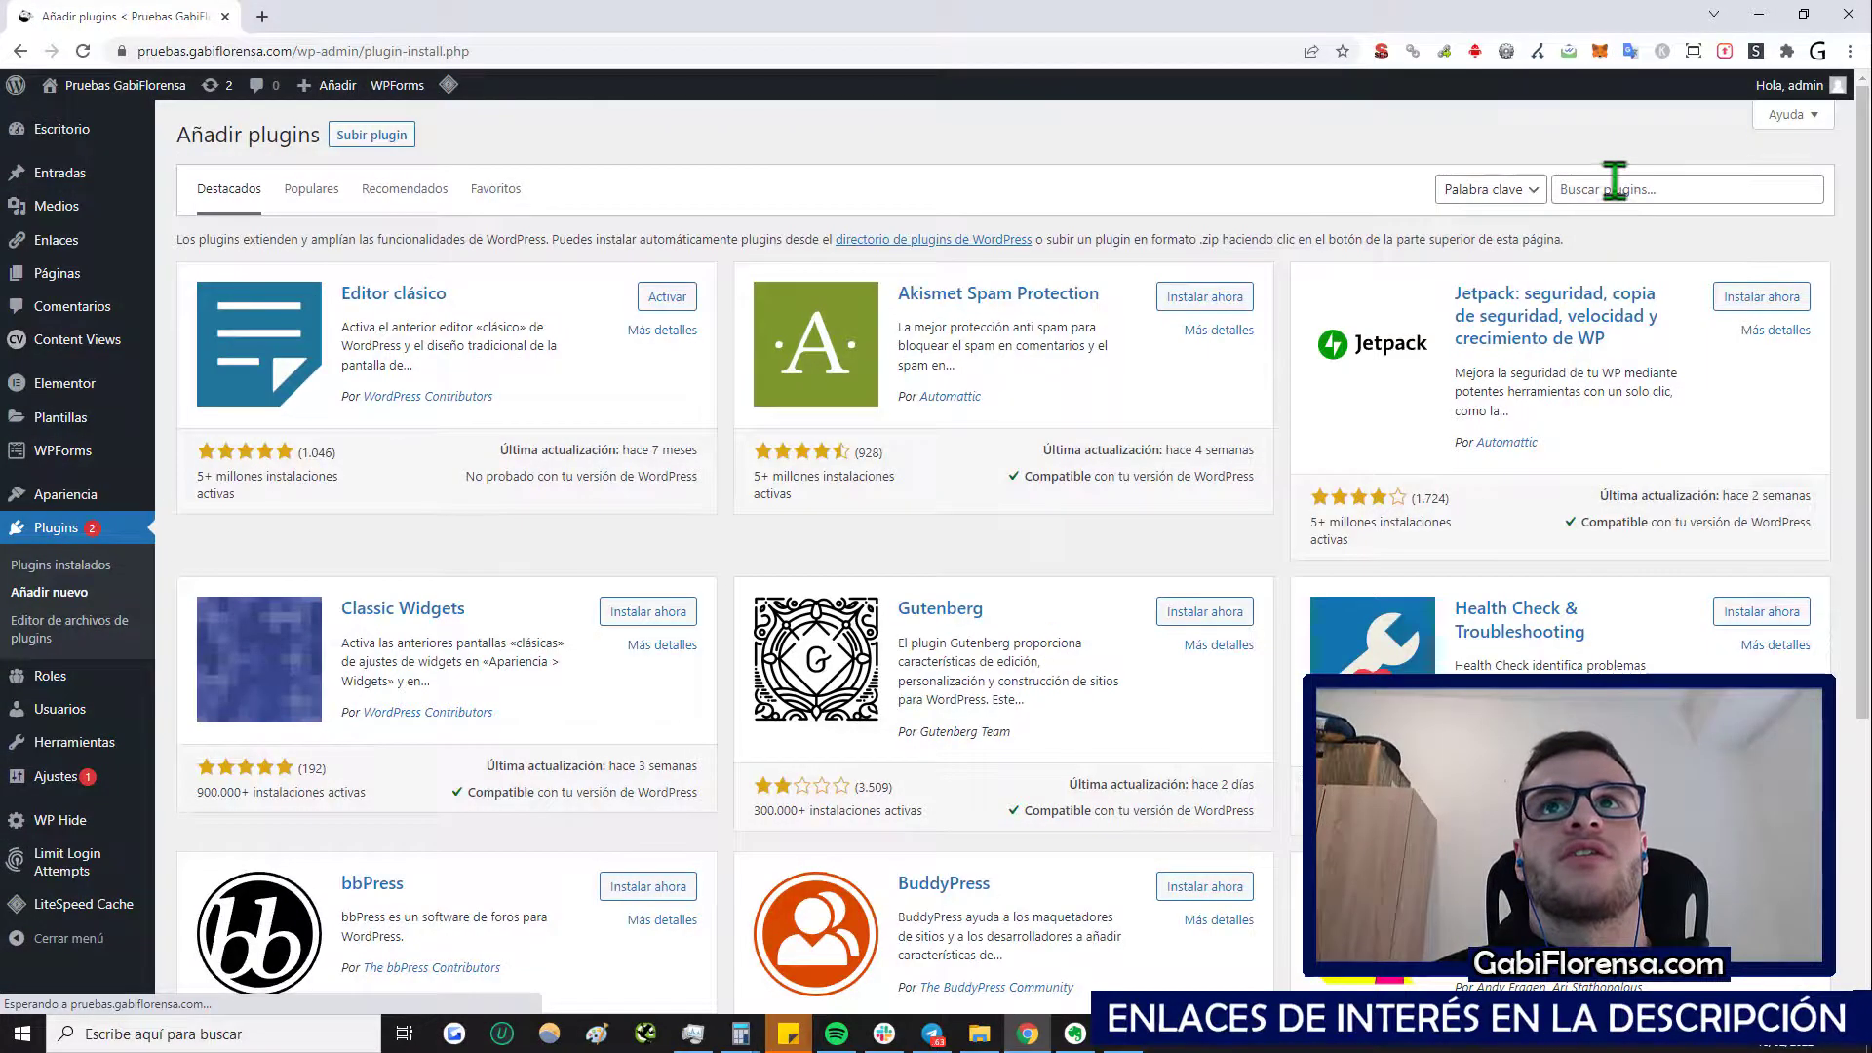
# Step: Search the plugin directory for "google sitemap xml generator" and install the Google XML Sitemap Generator plugin
pyautogui.click(1615, 180)
pyautogui.write('go')
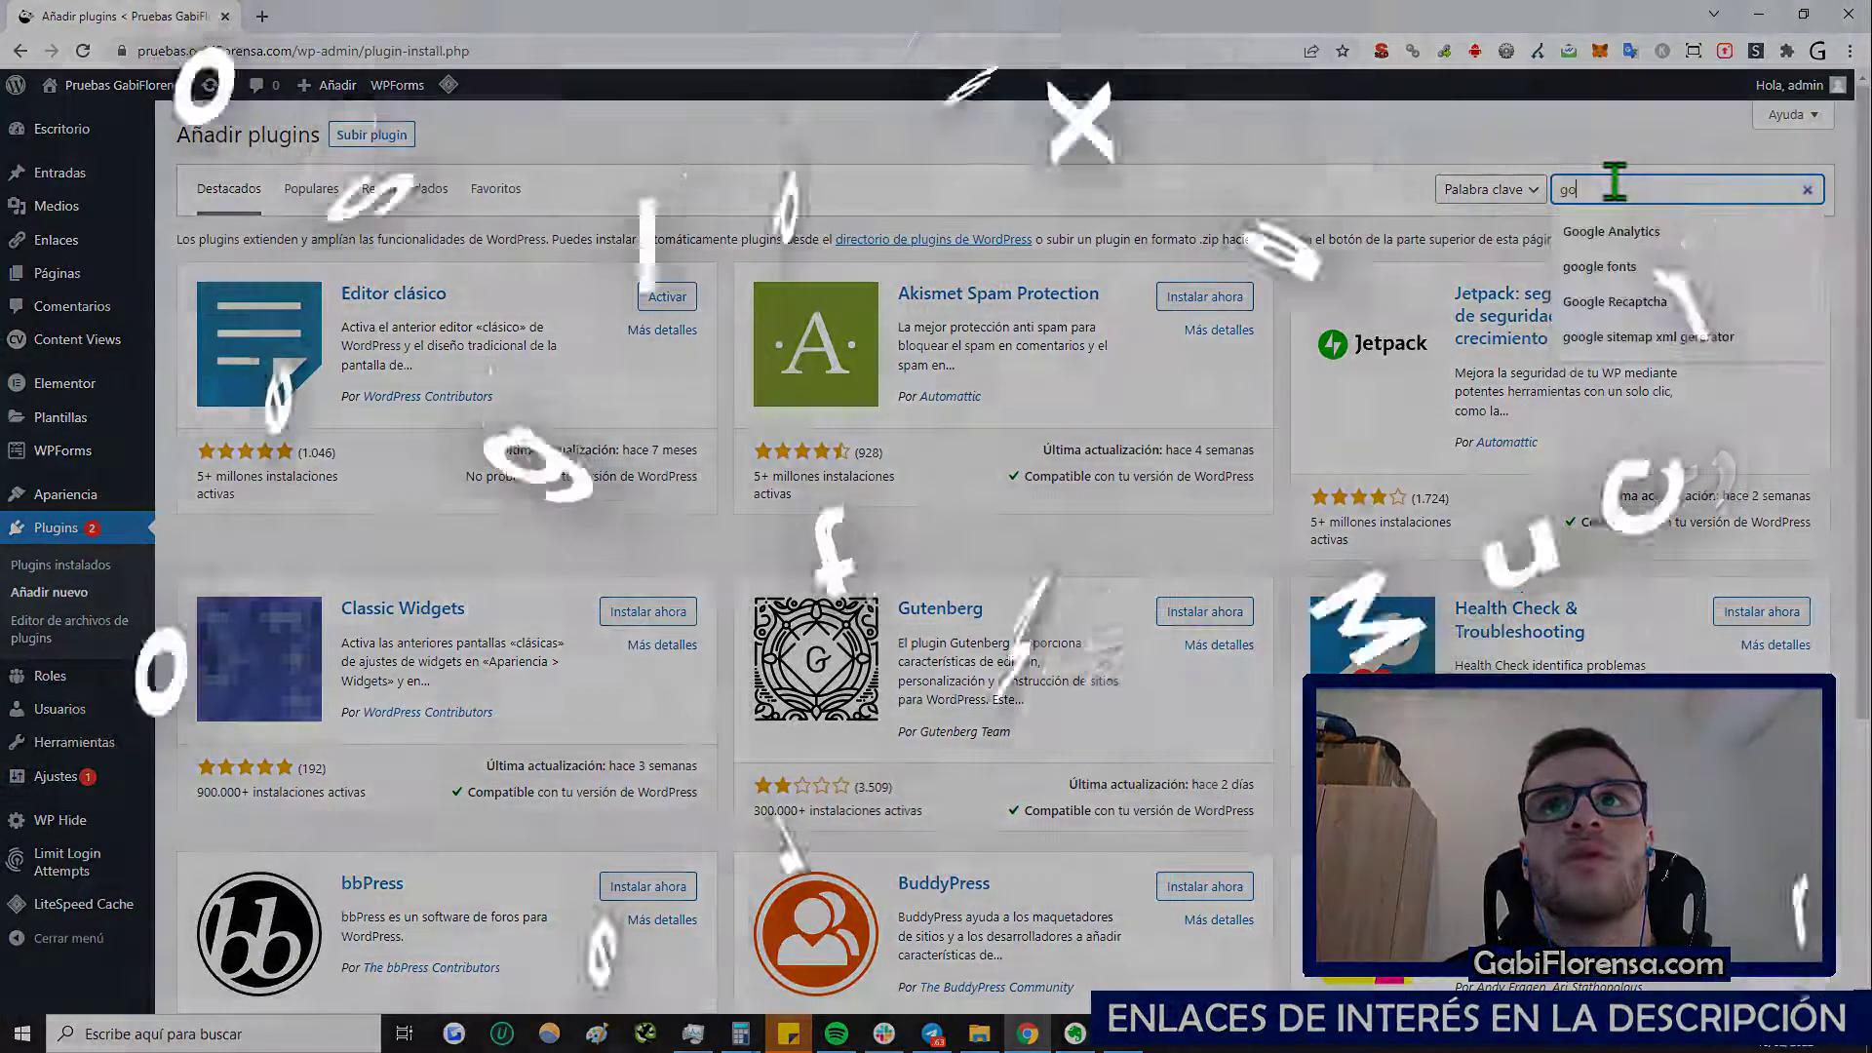
pyautogui.write('ogle sitemap')
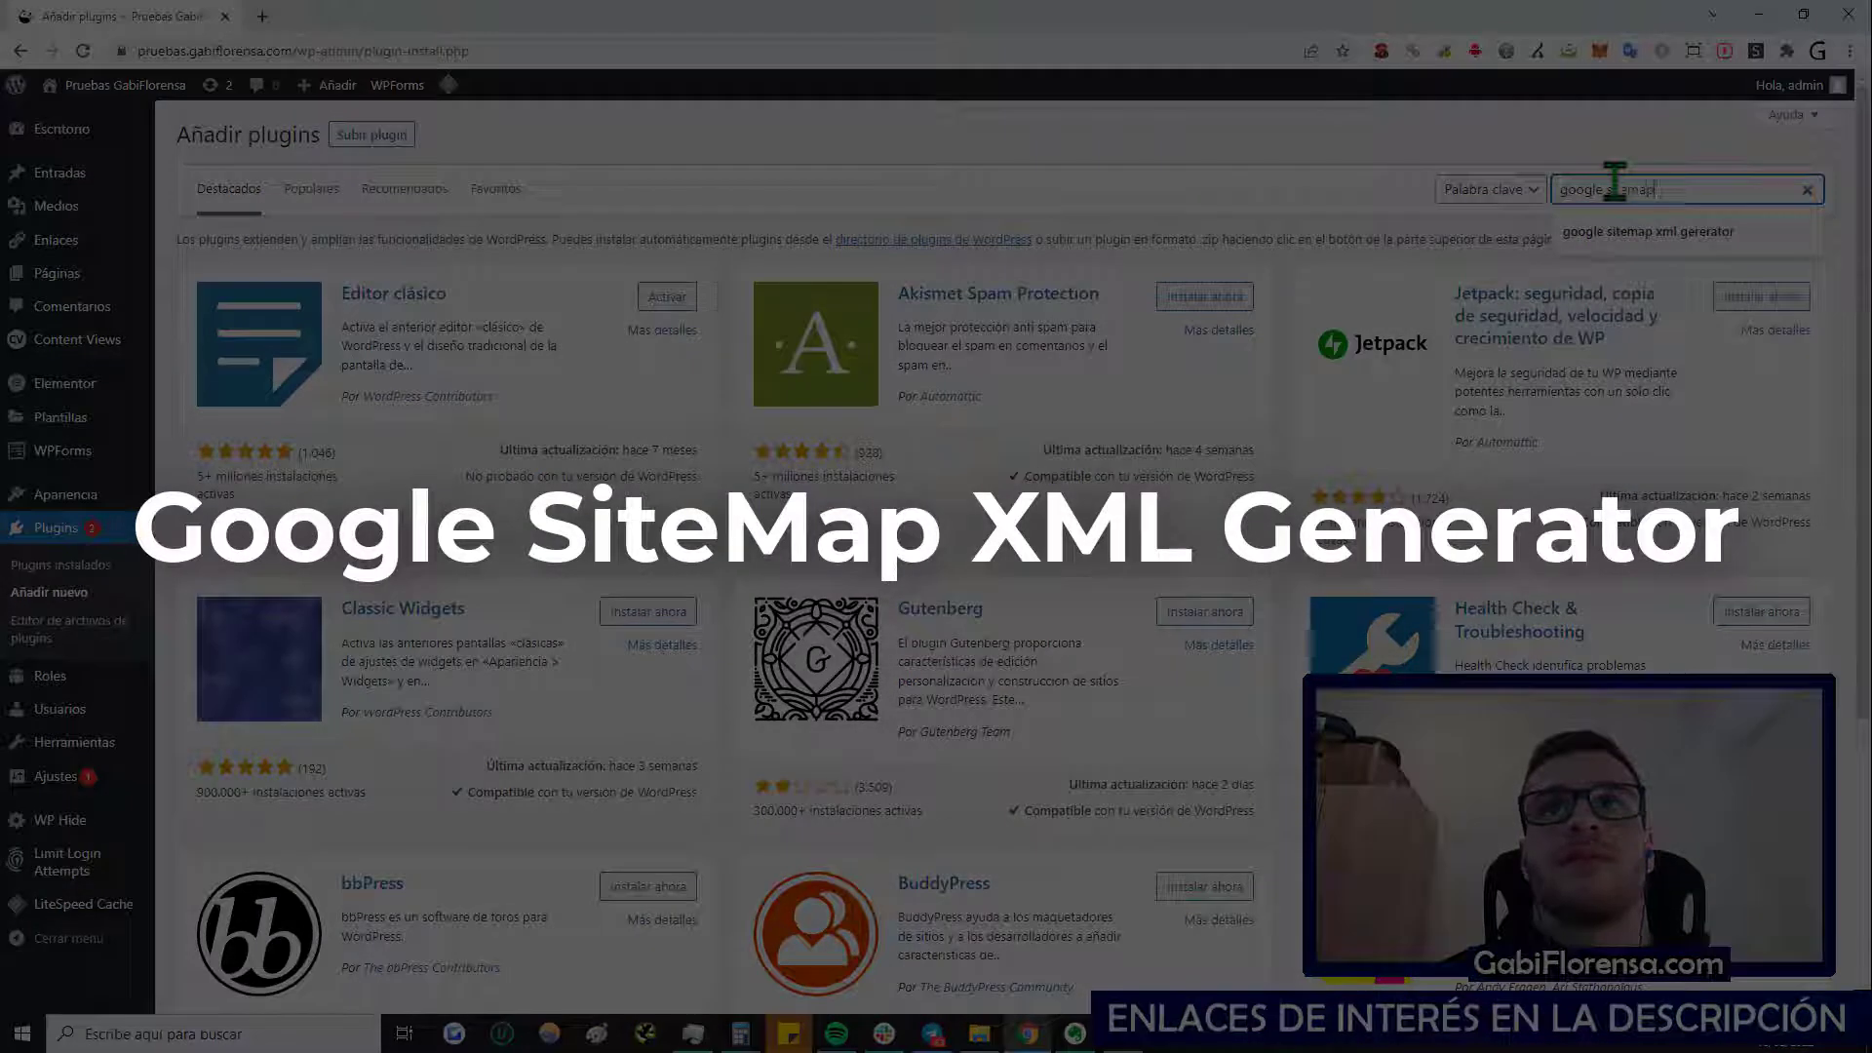
pyautogui.write(' xml generator')
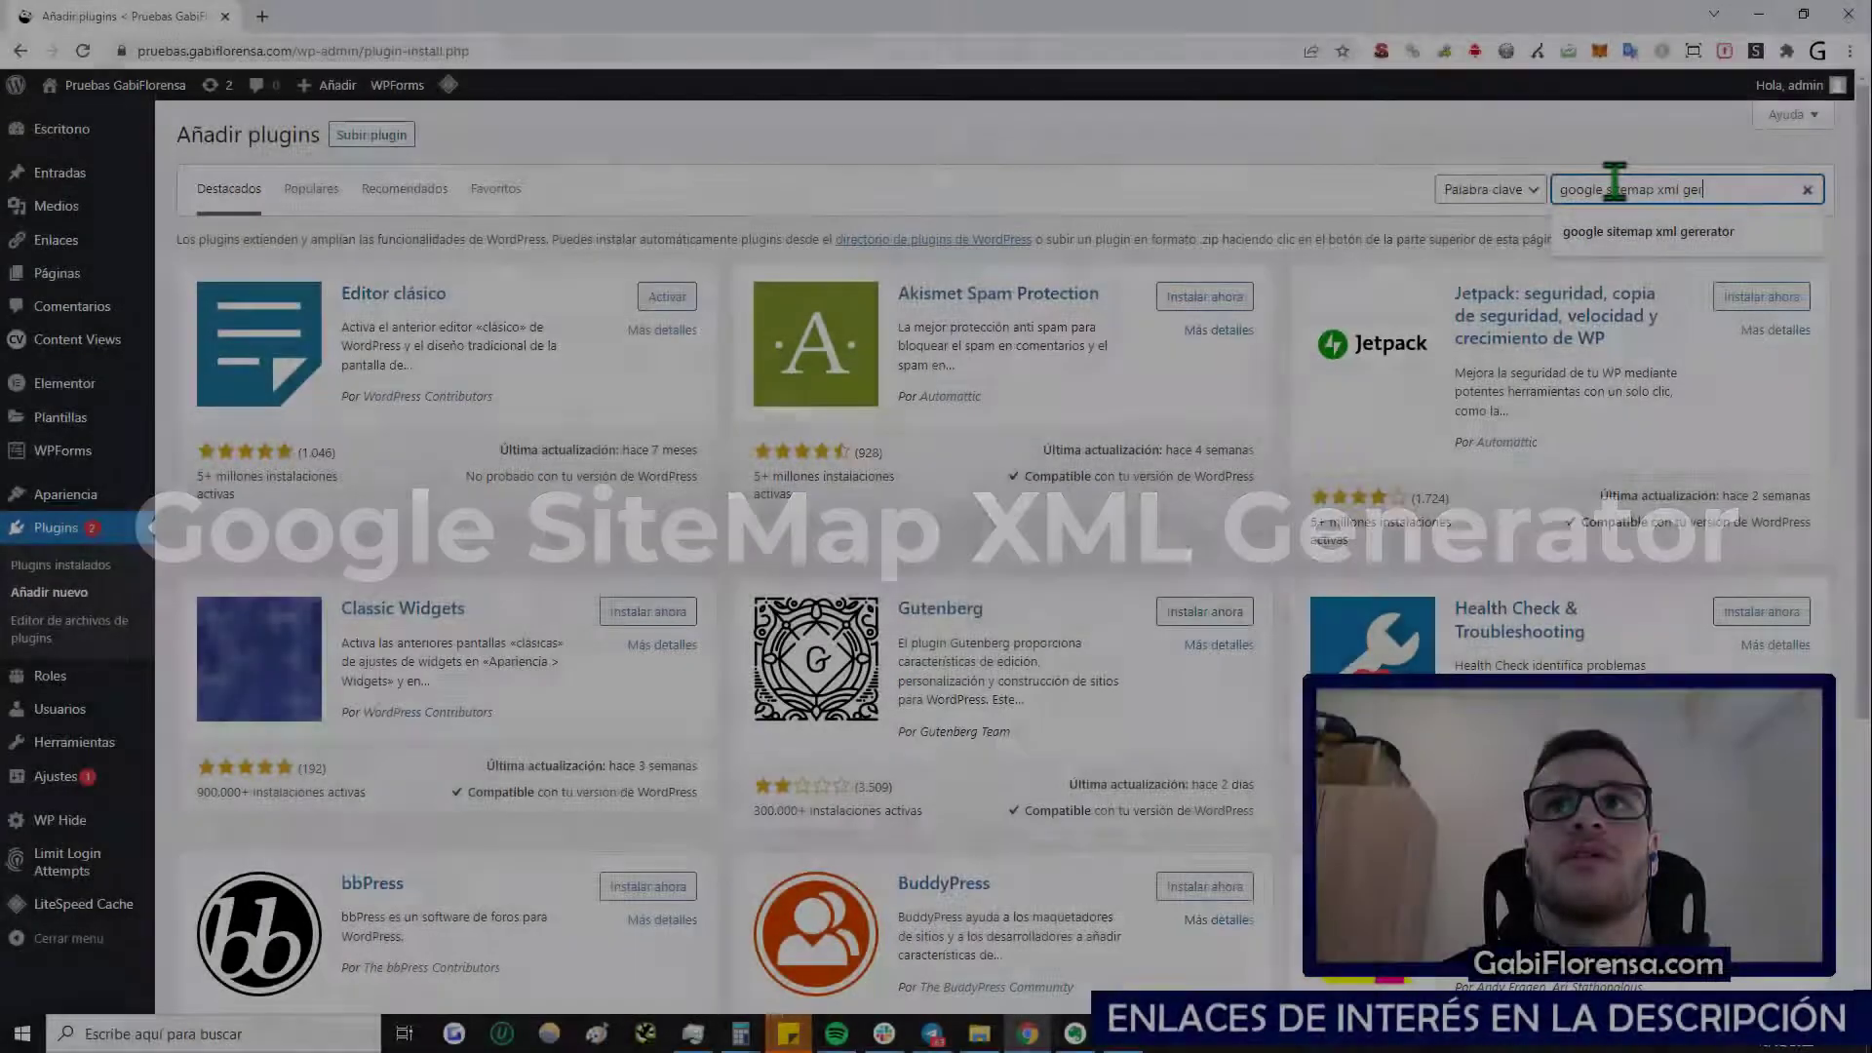
pyautogui.press('Return')
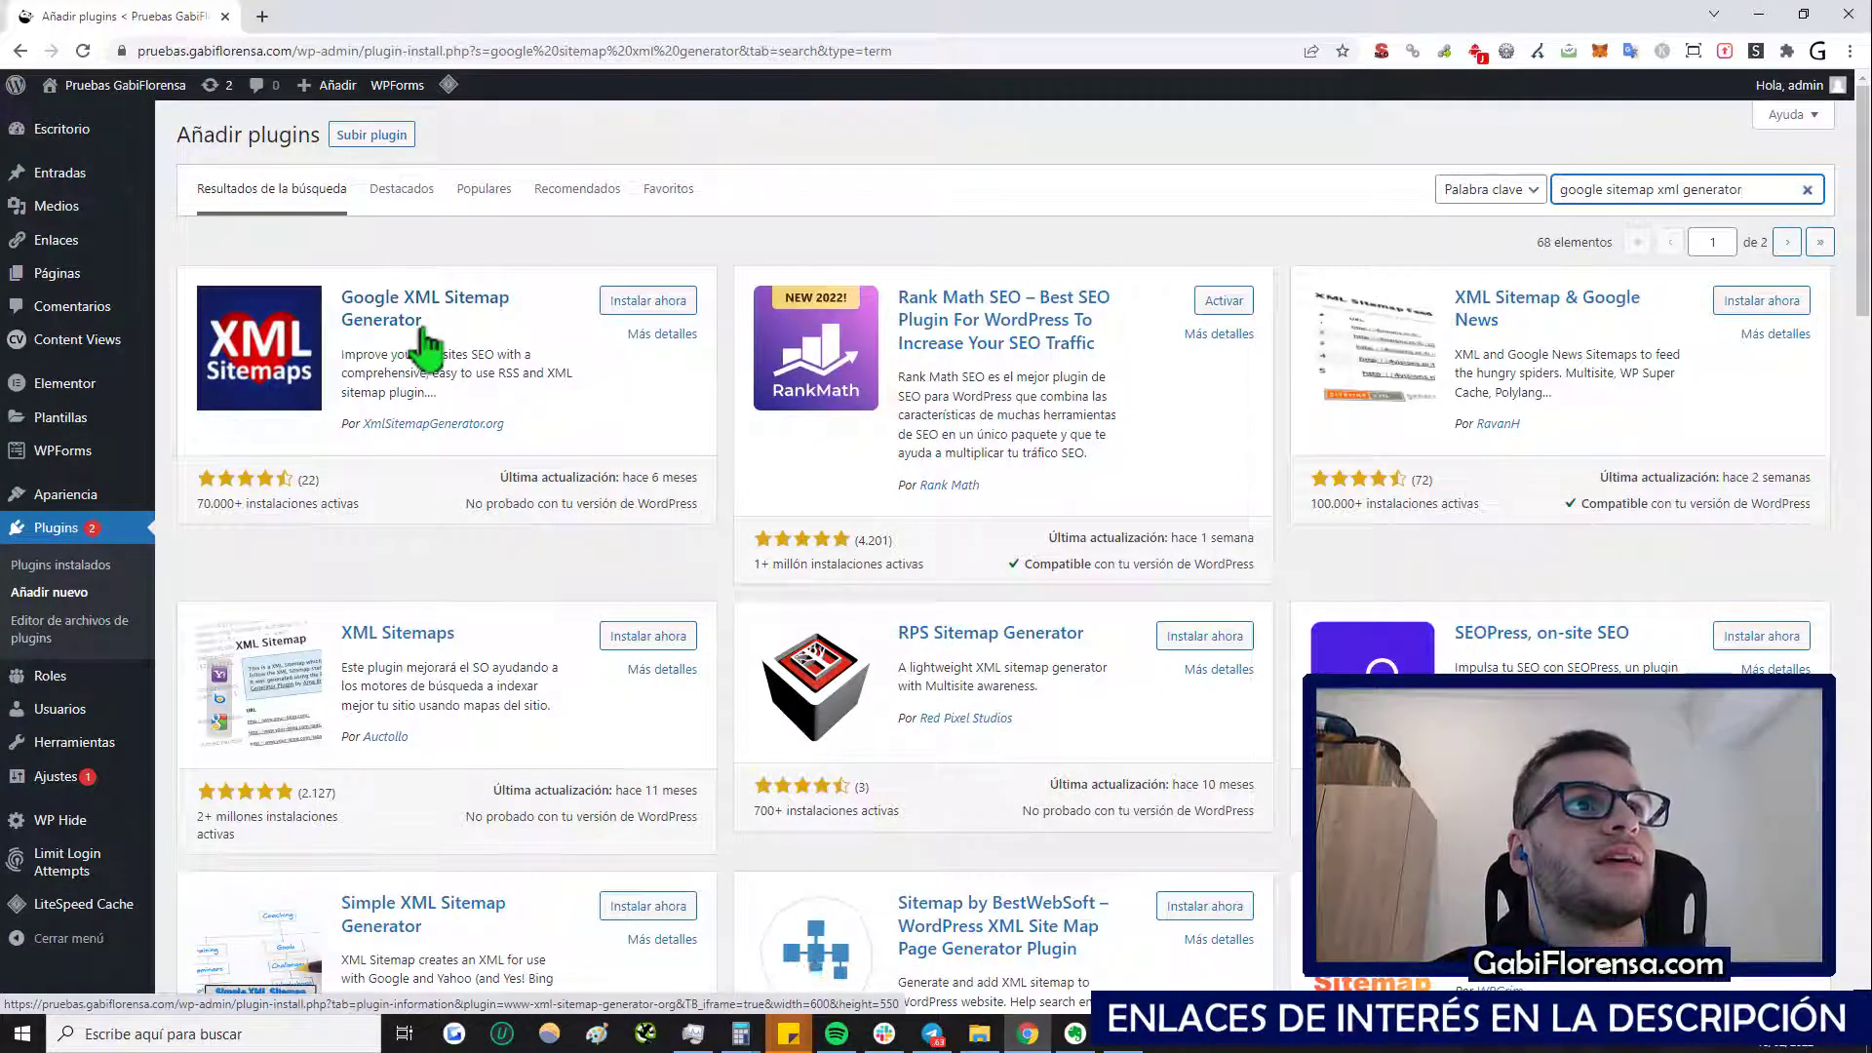
pyautogui.click(648, 308)
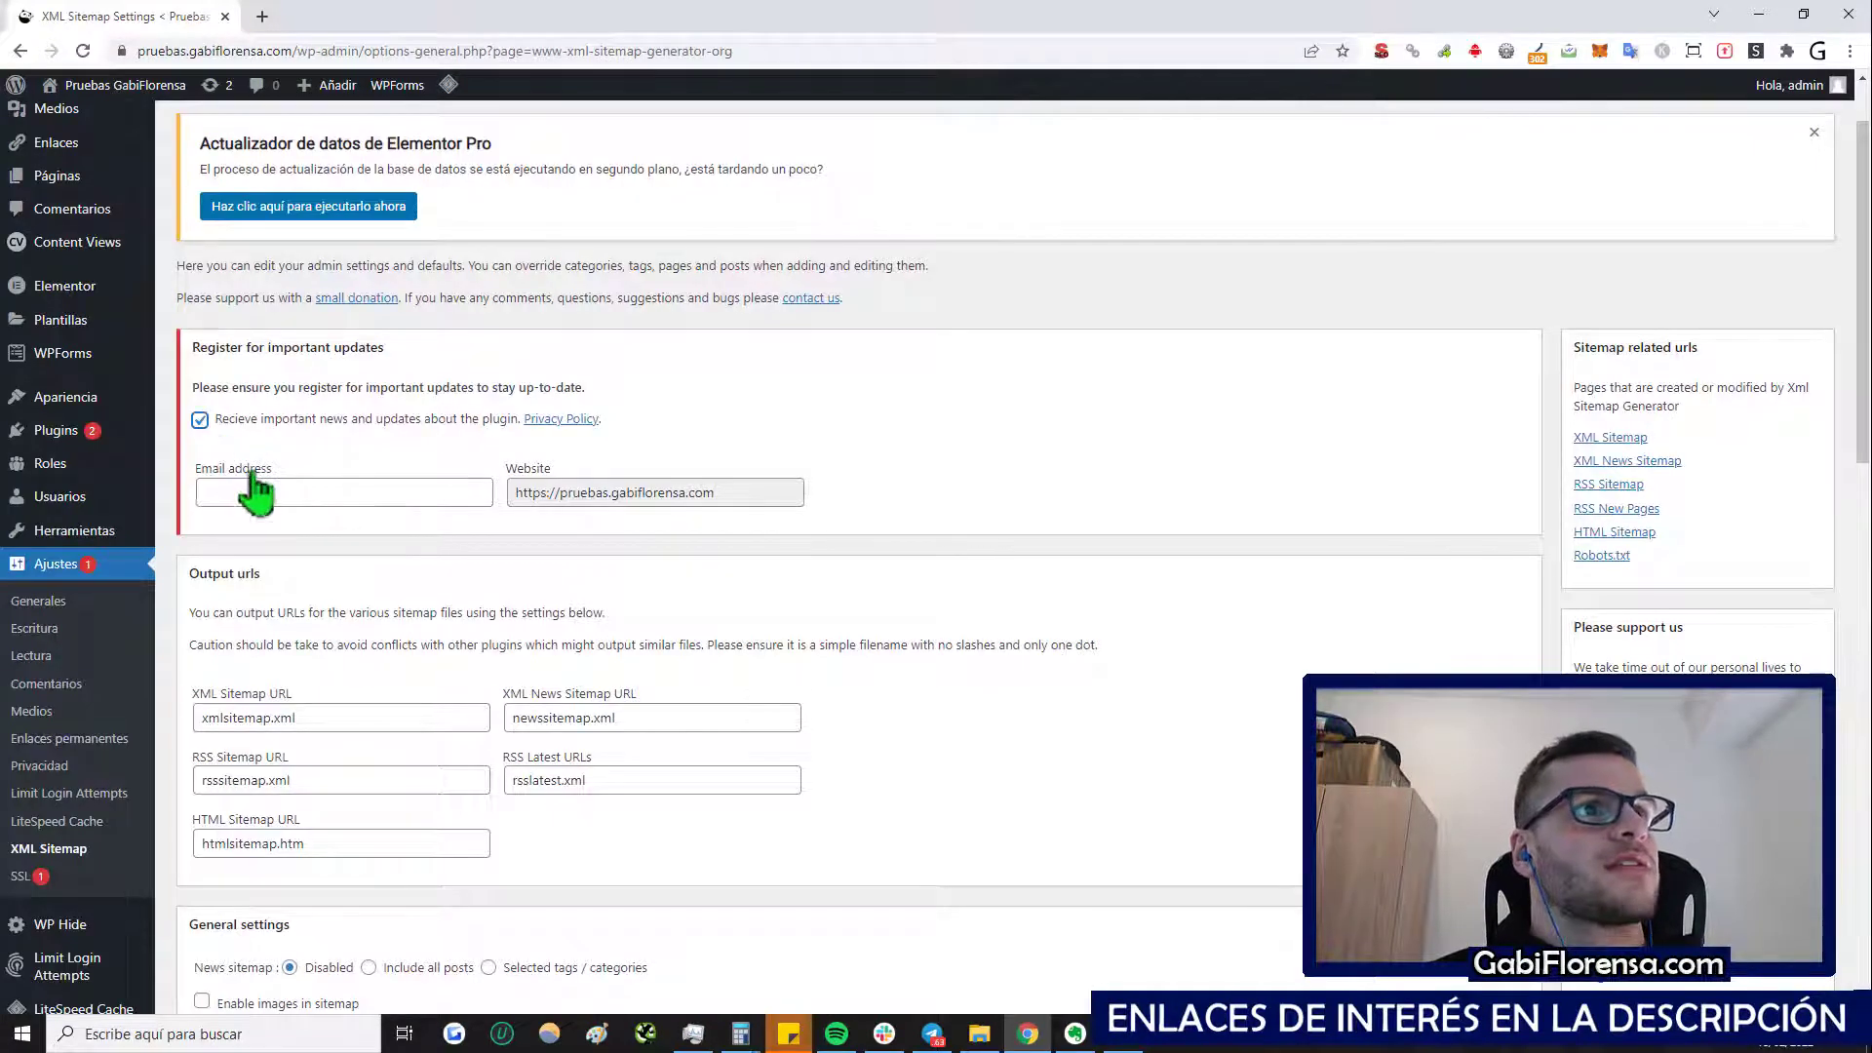
# Step: Fill in the contact's e-mail address in the XML Sitemap settings' registration for important updates
pyautogui.scroll(-2, 293, 488)
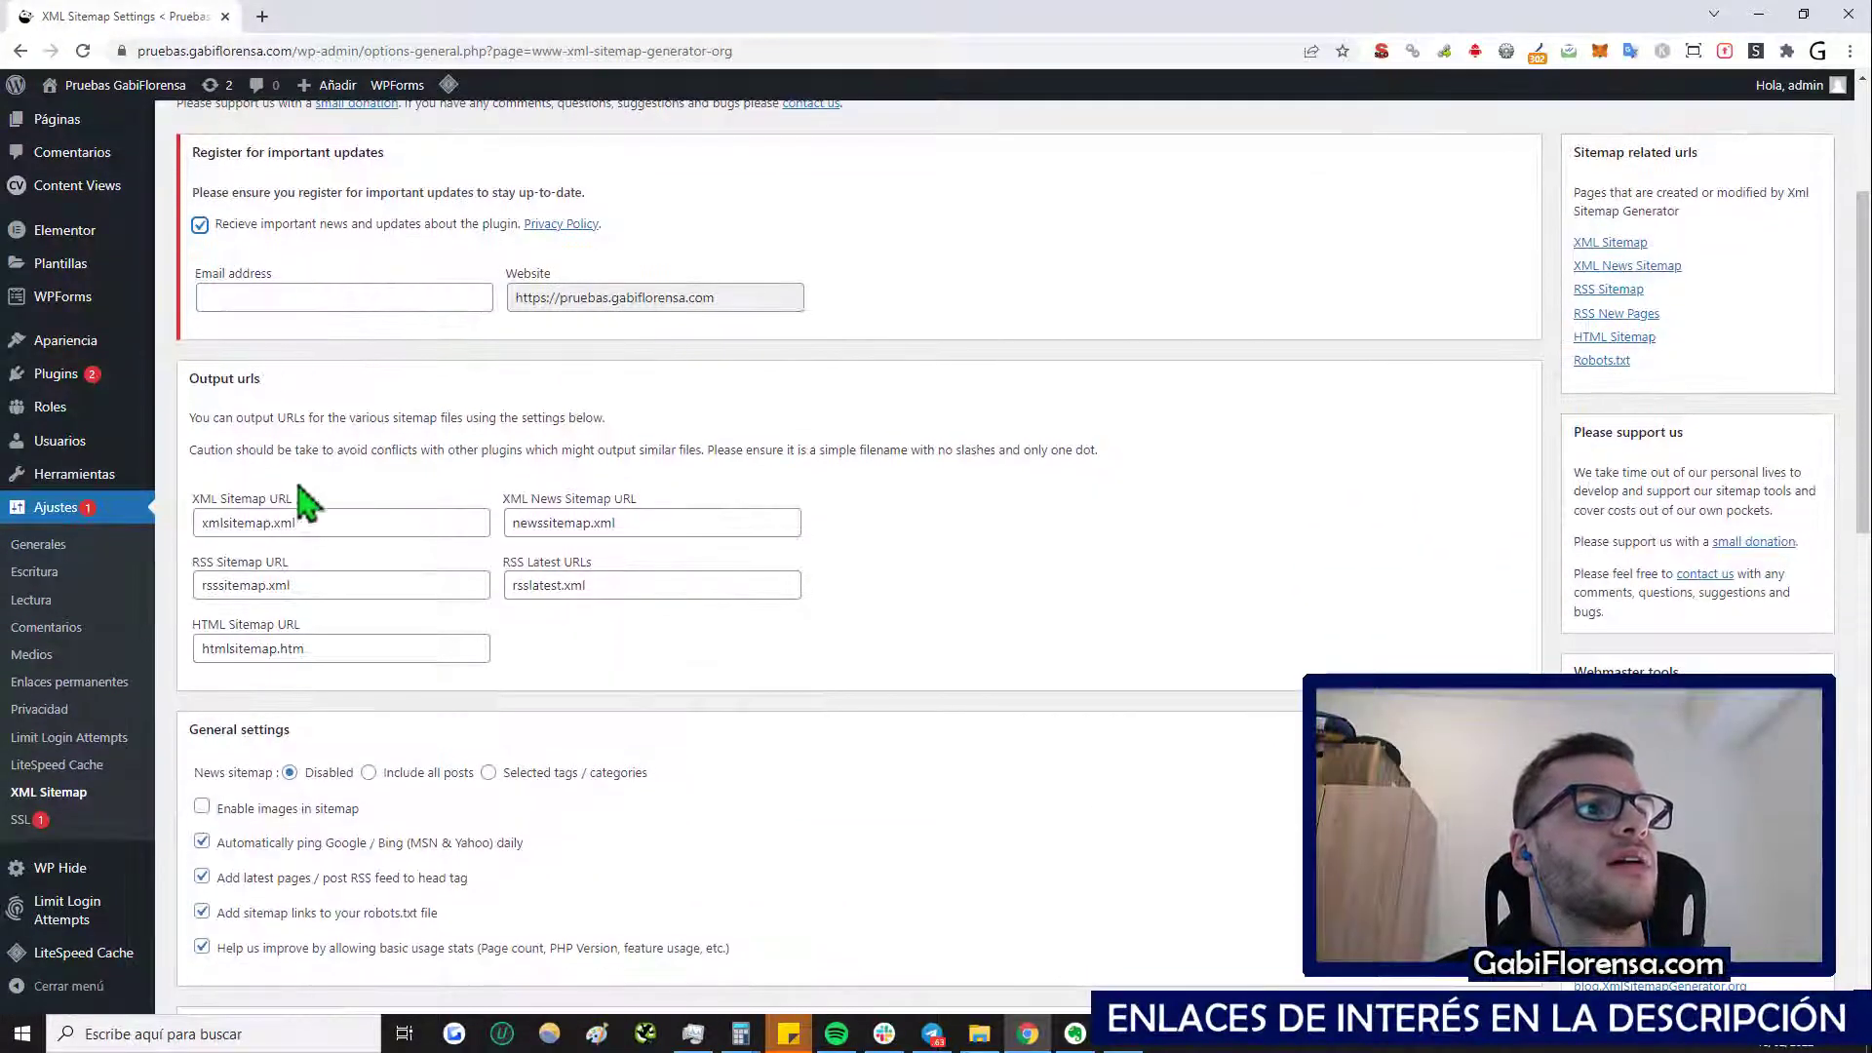
pyautogui.scroll(-3, 103, 614)
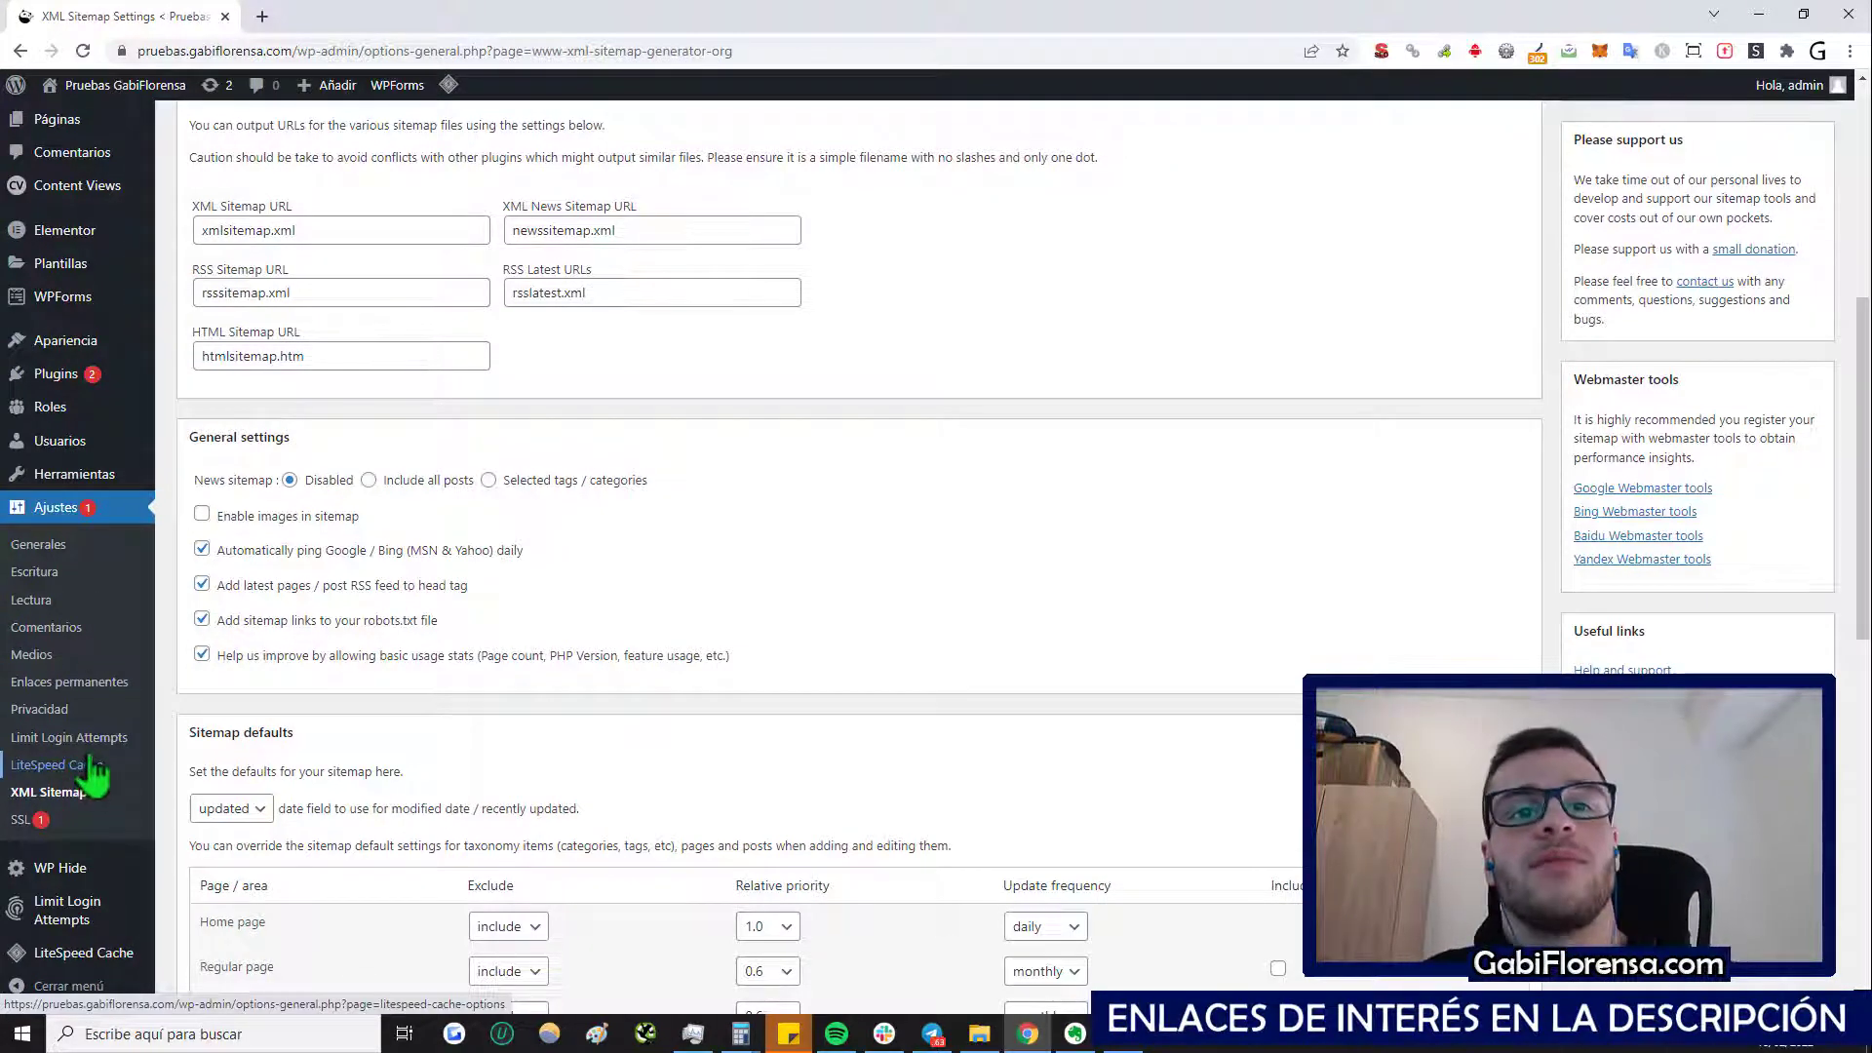
pyautogui.scroll(5, 95, 770)
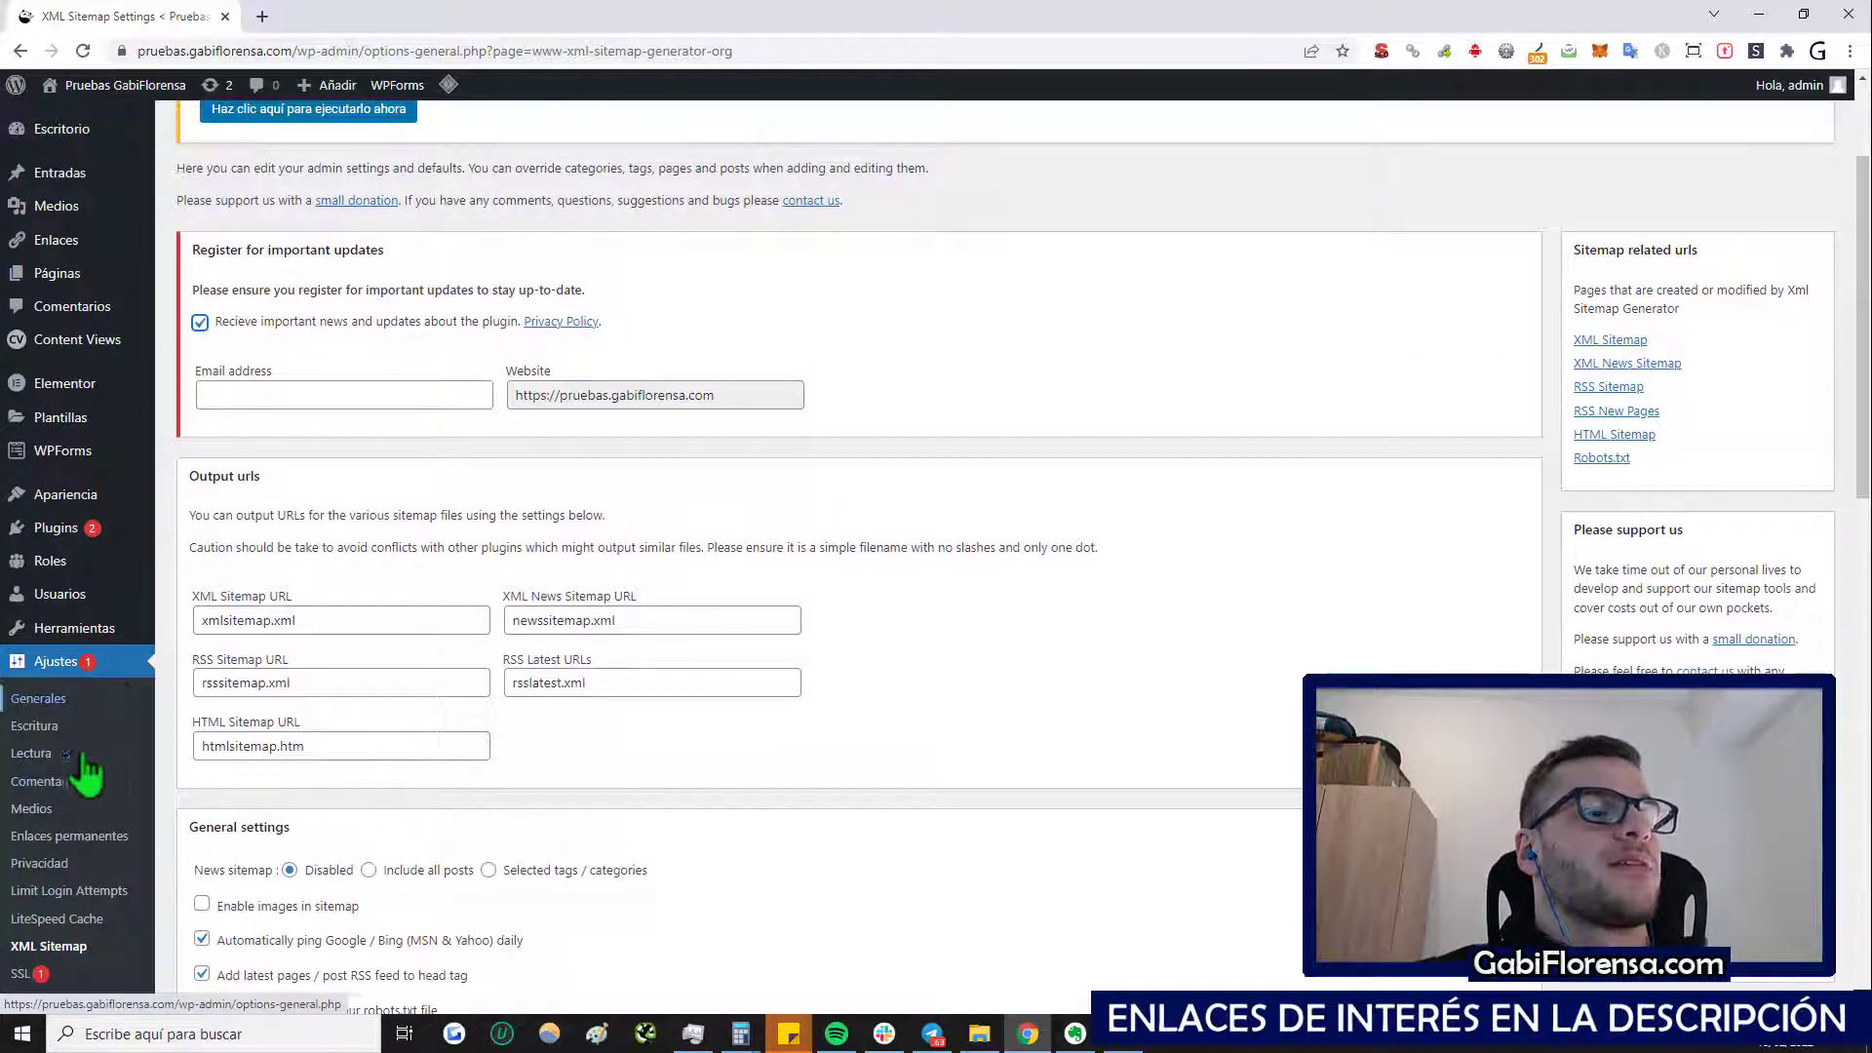
pyautogui.scroll(2, 367, 424)
pyautogui.scroll(-3, 418, 384)
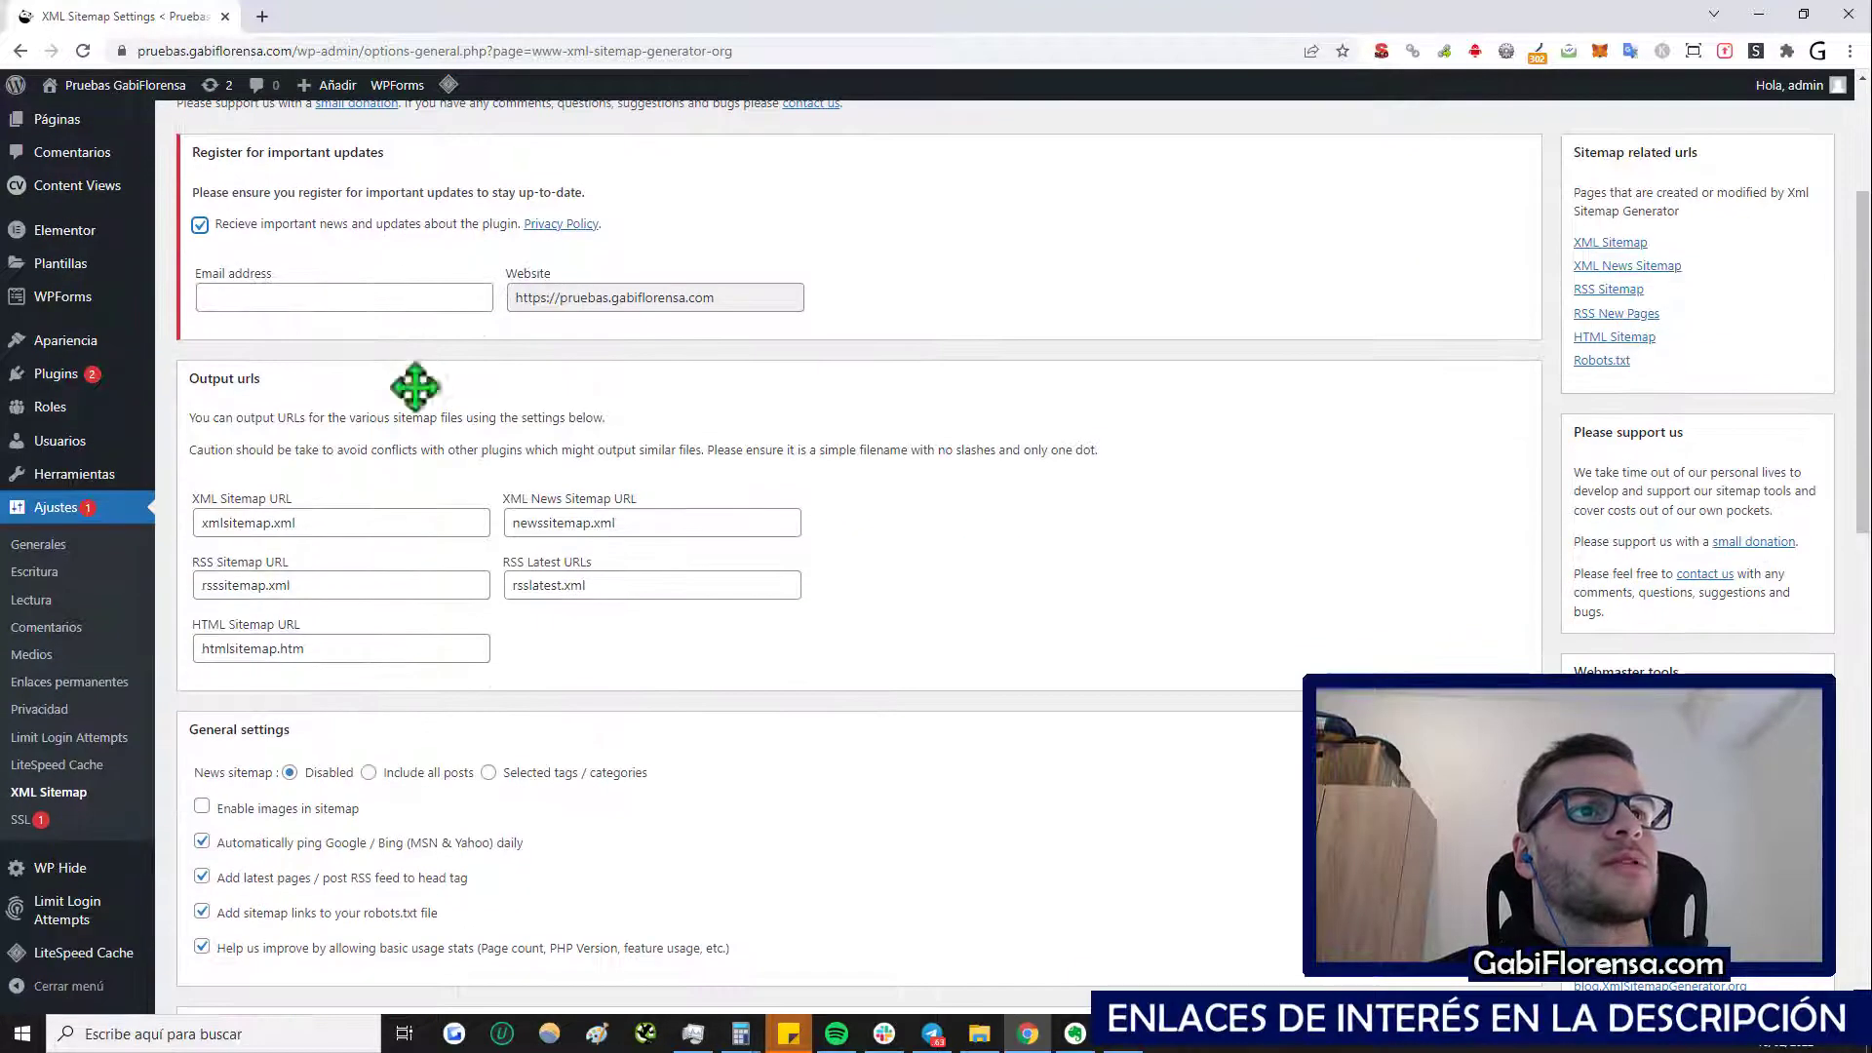
pyautogui.click(387, 297)
pyautogui.hotkey('ctrl', 'v')
# Step: Set the relative priority of Authors, Archive - old and Archive - recent to none in the sitemap defaults
pyautogui.scroll(-1, 561, 487)
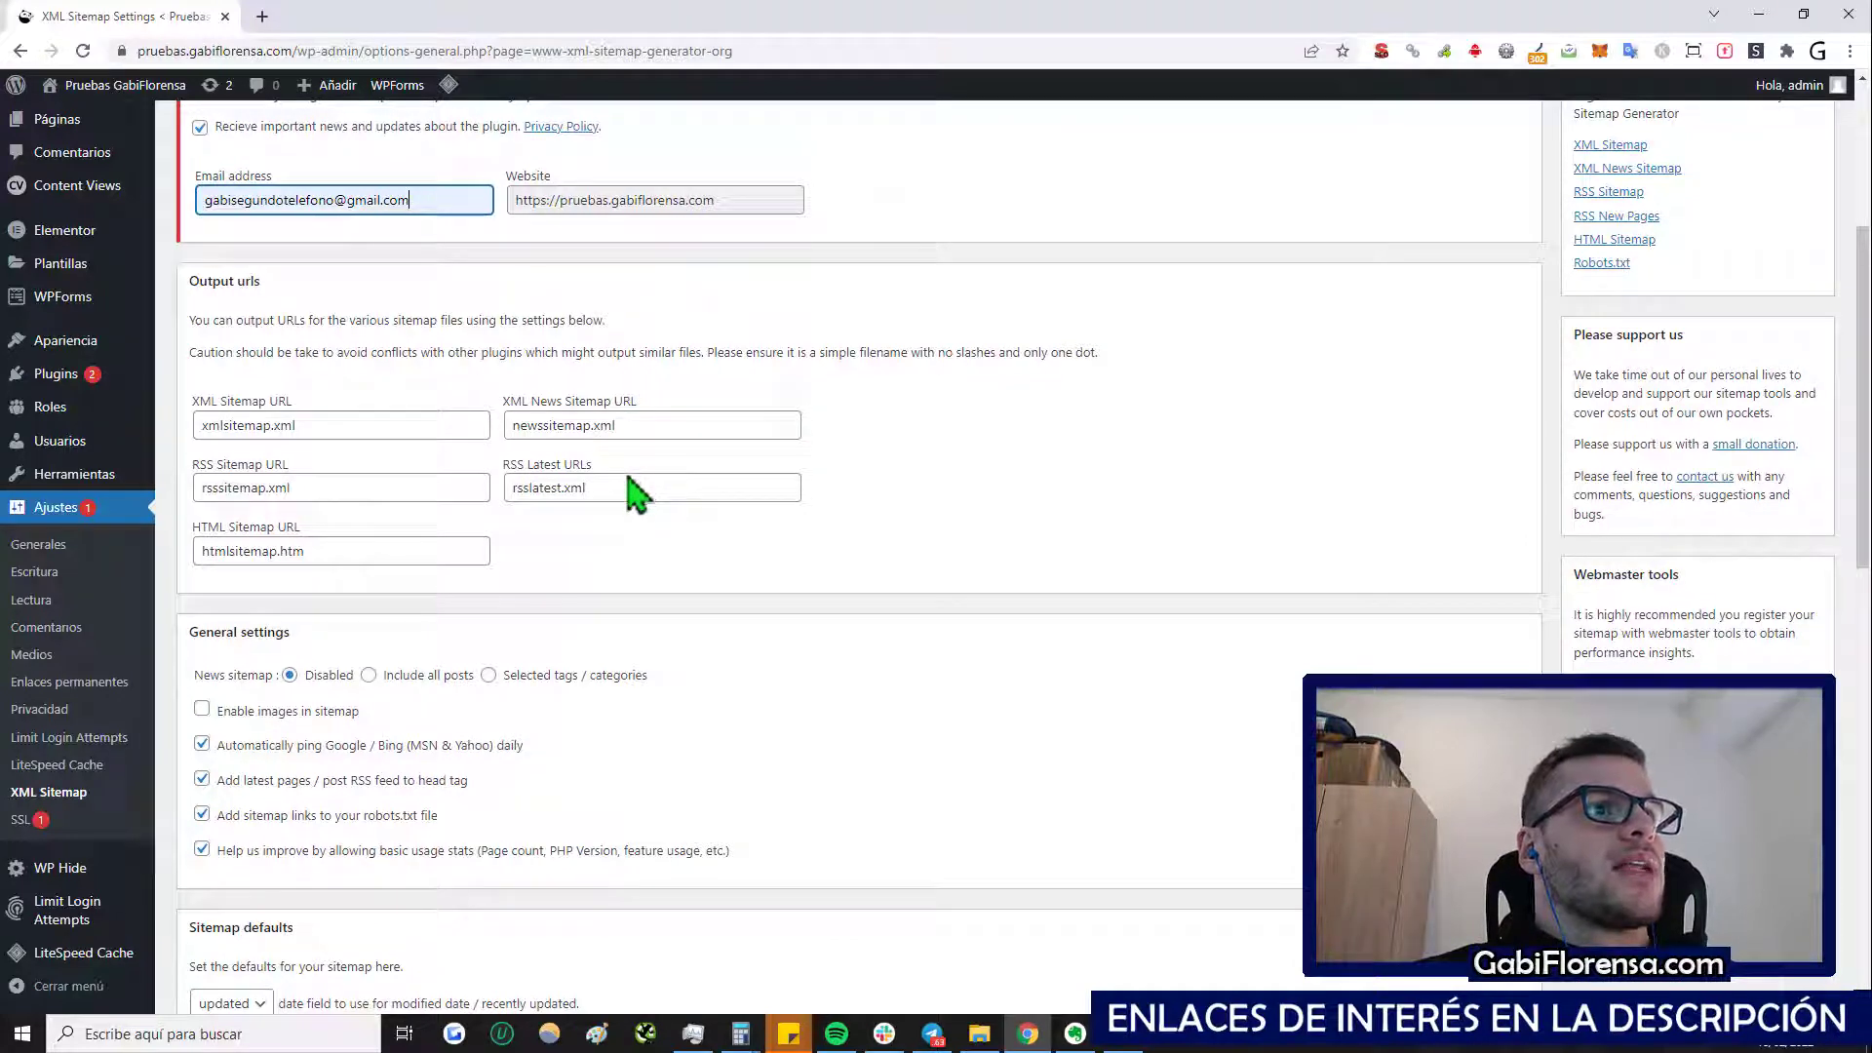
pyautogui.scroll(-7, 627, 480)
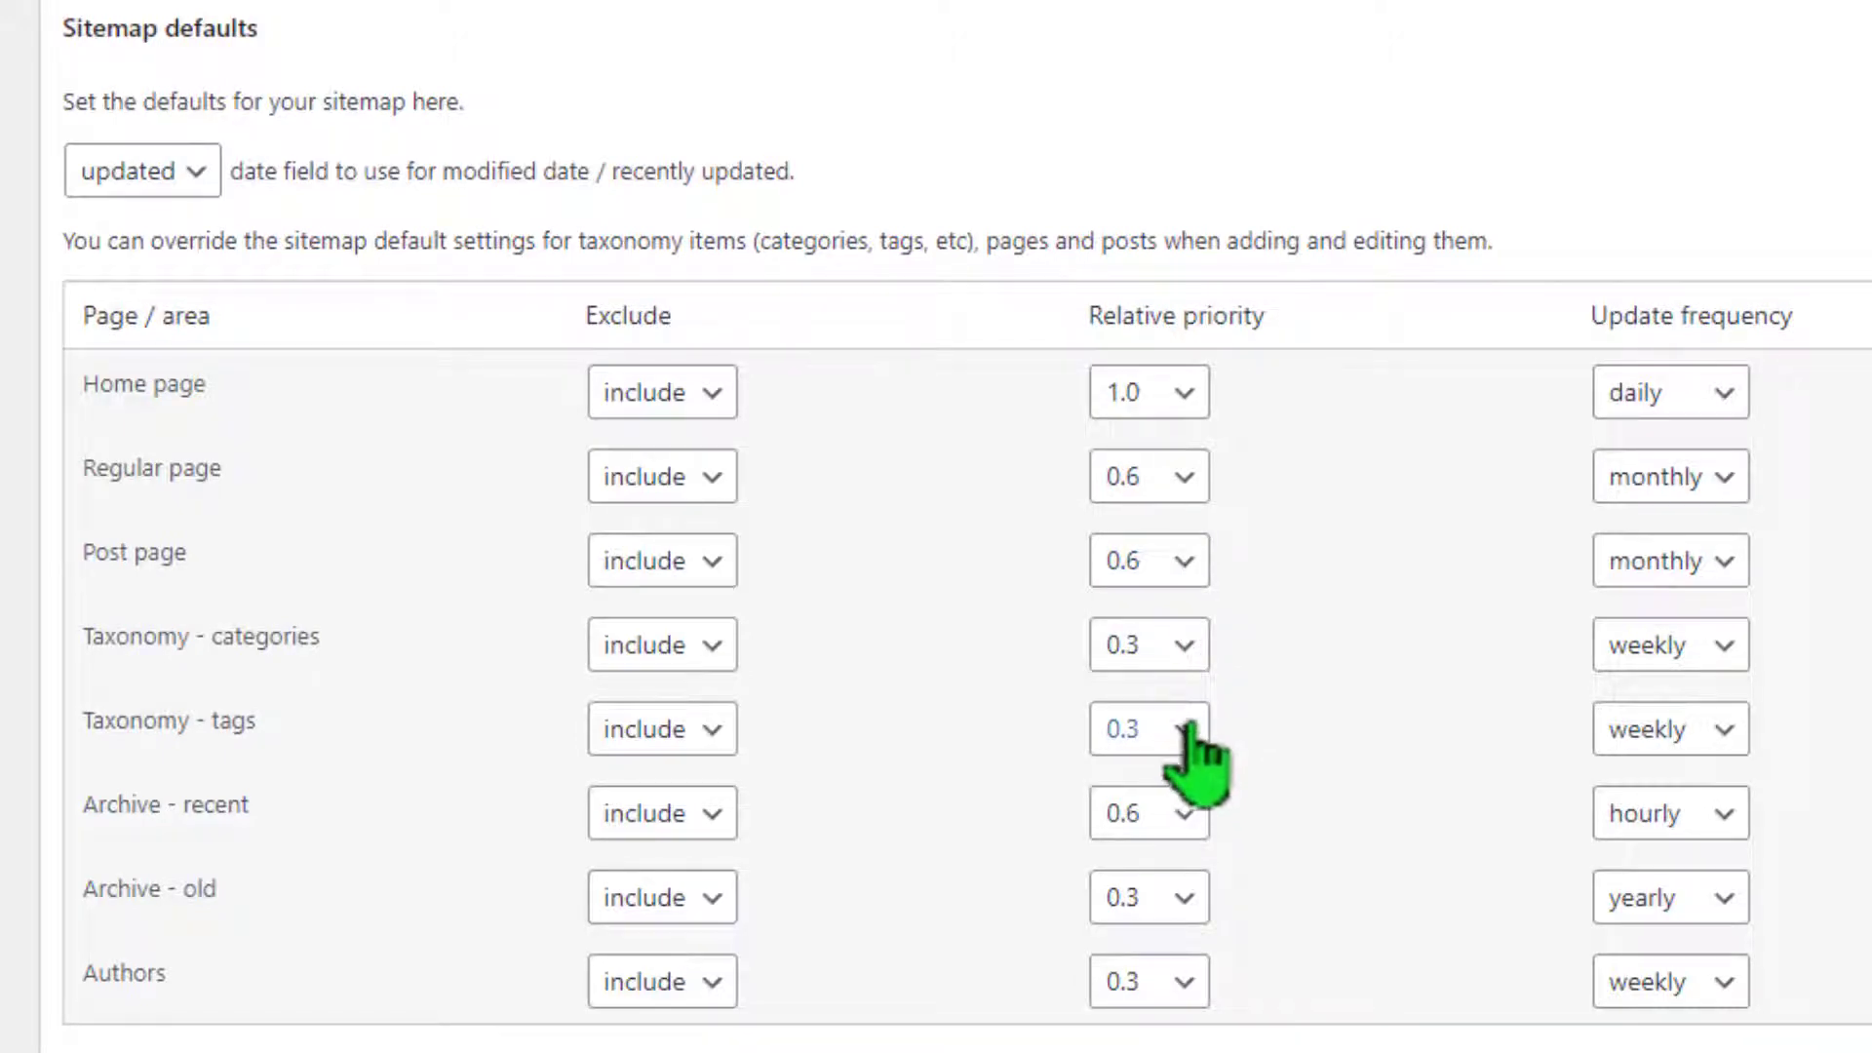
pyautogui.click(1187, 983)
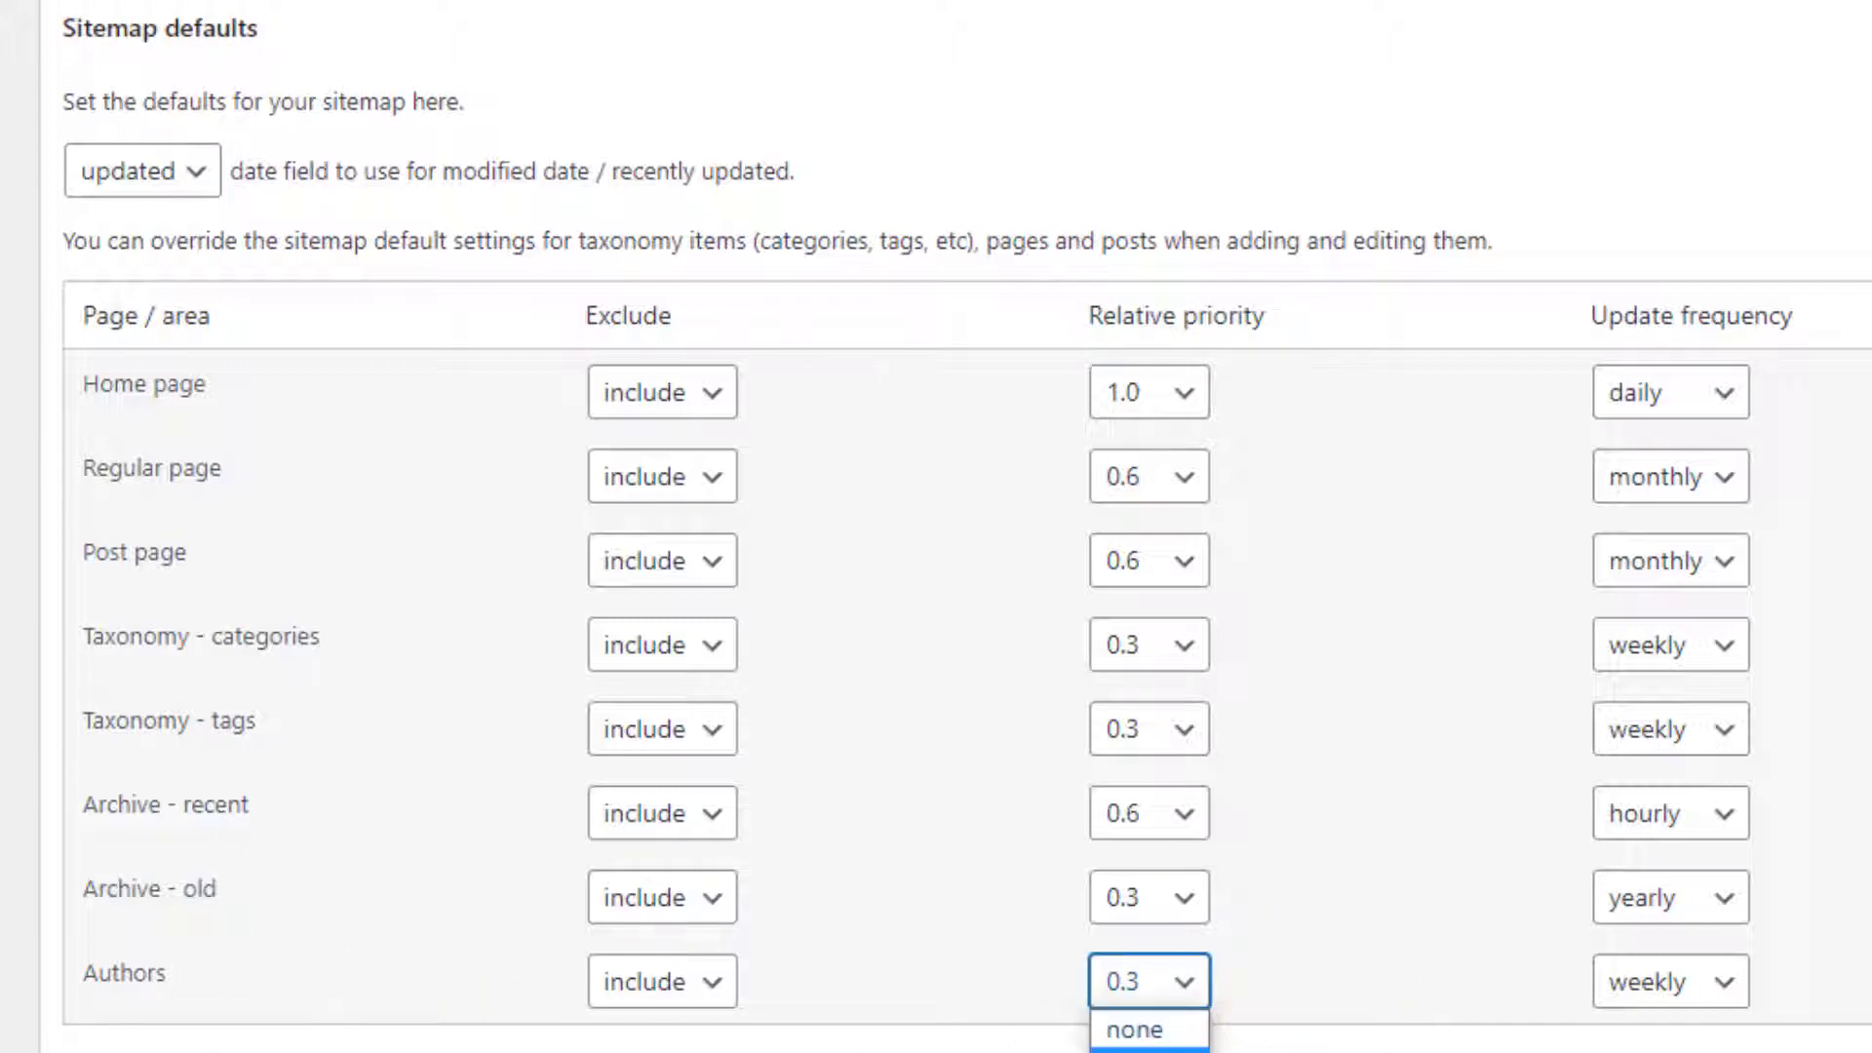
pyautogui.click(1136, 1031)
pyautogui.click(1141, 941)
pyautogui.click(1170, 813)
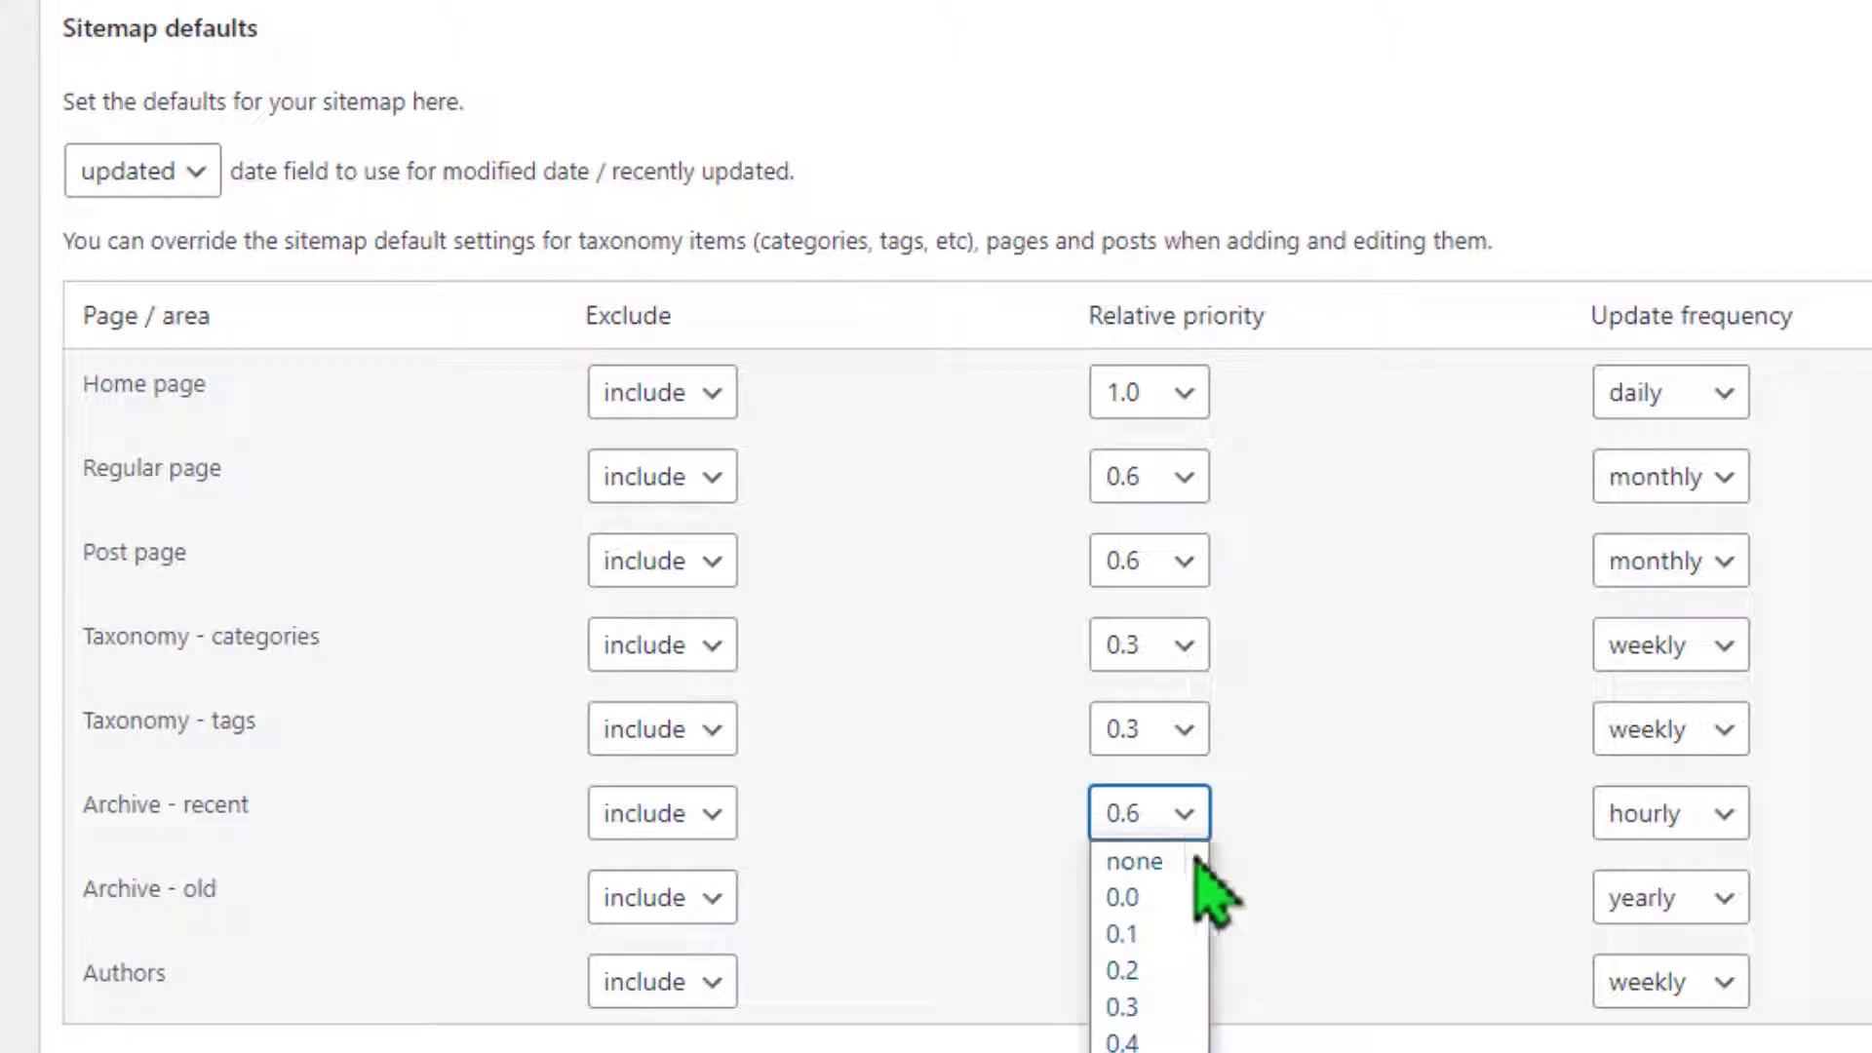
pyautogui.click(1136, 857)
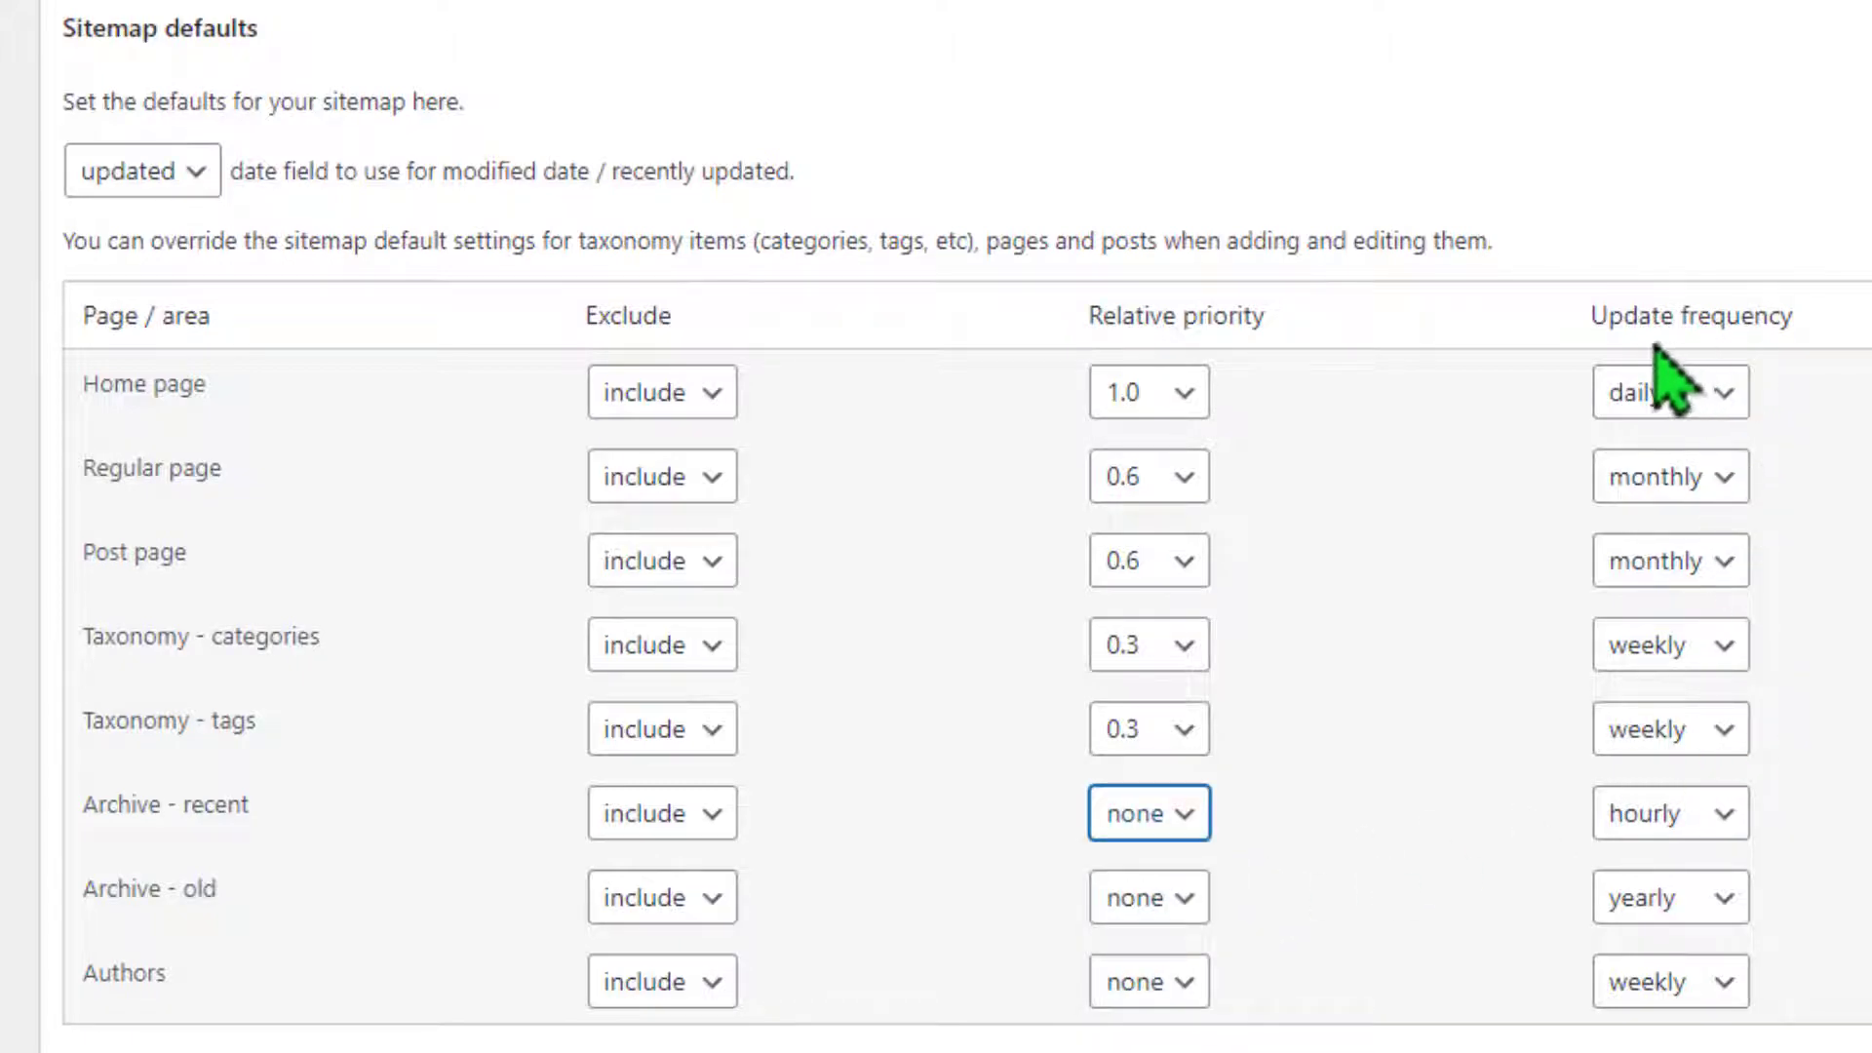
# Step: Set the update frequency of Regular page to daily in the sitemap defaults
pyautogui.click(1700, 454)
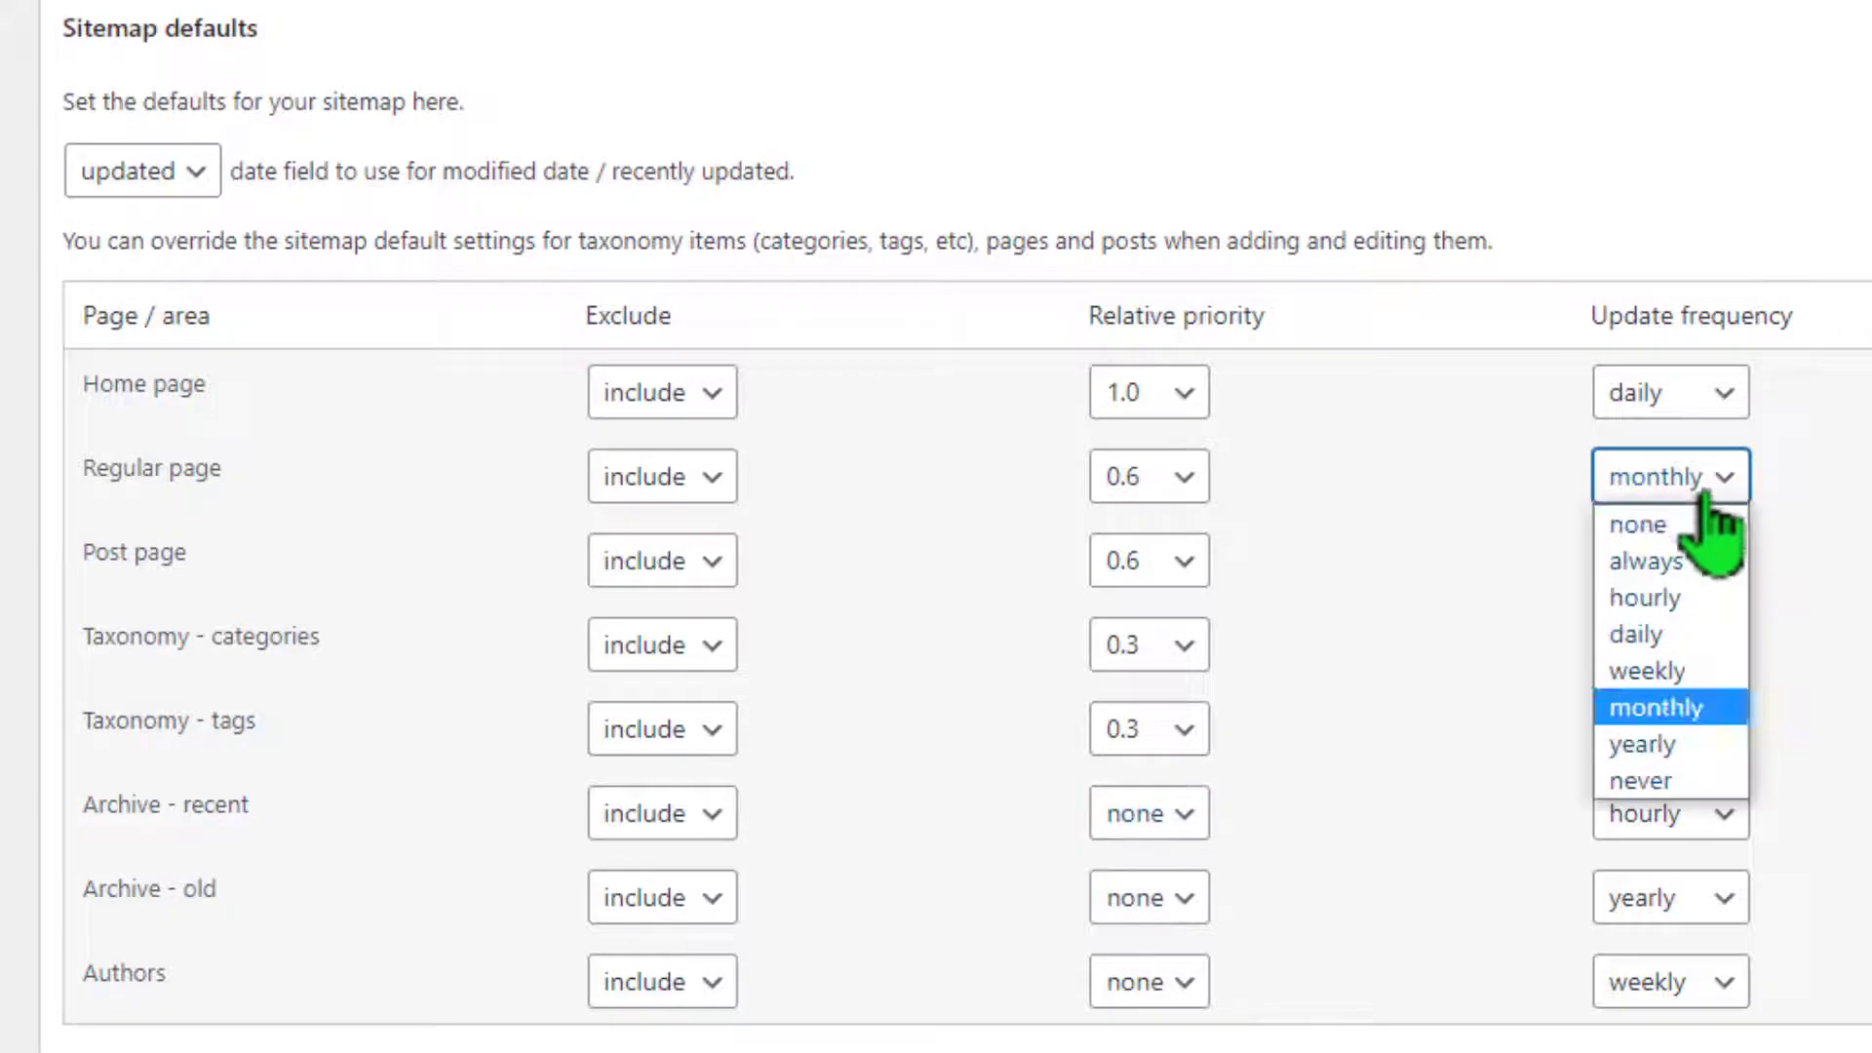
pyautogui.click(1716, 633)
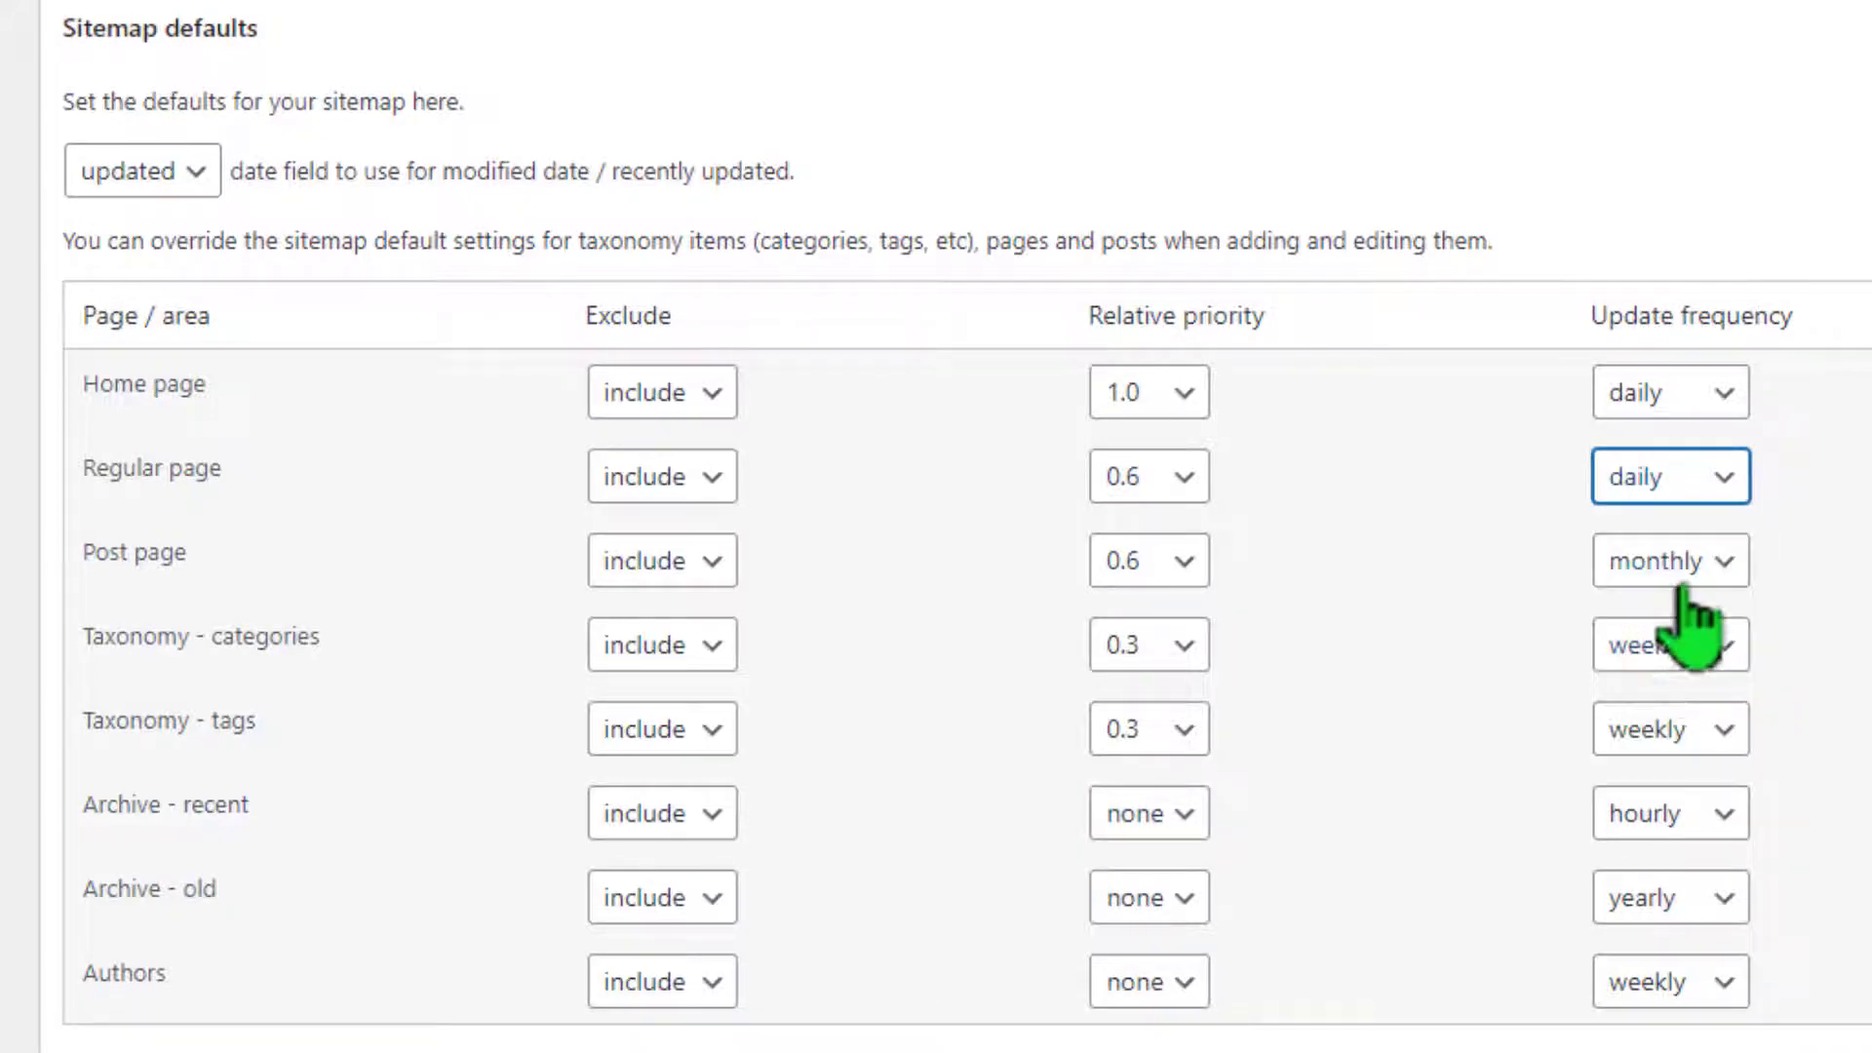
pyautogui.click(1685, 583)
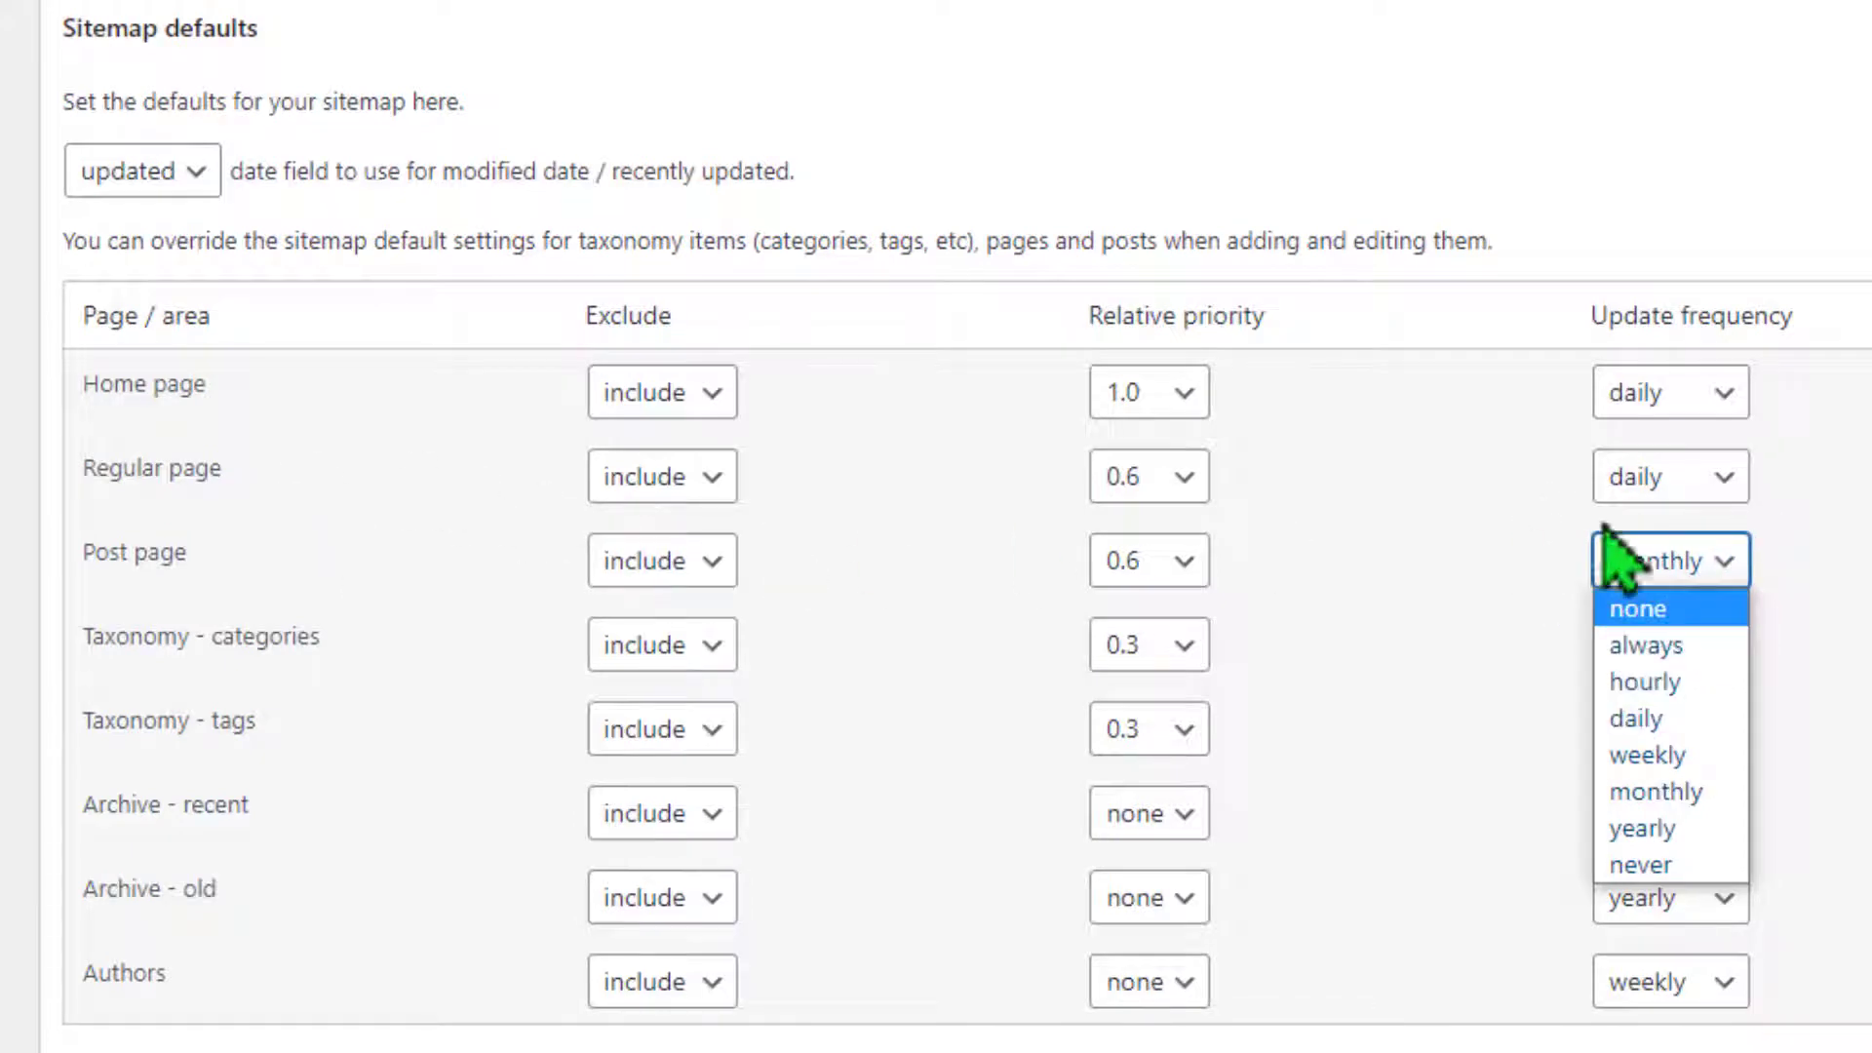
# Step: Set the update frequency to weekly for Regular page and daily for Post page
pyautogui.click(1658, 492)
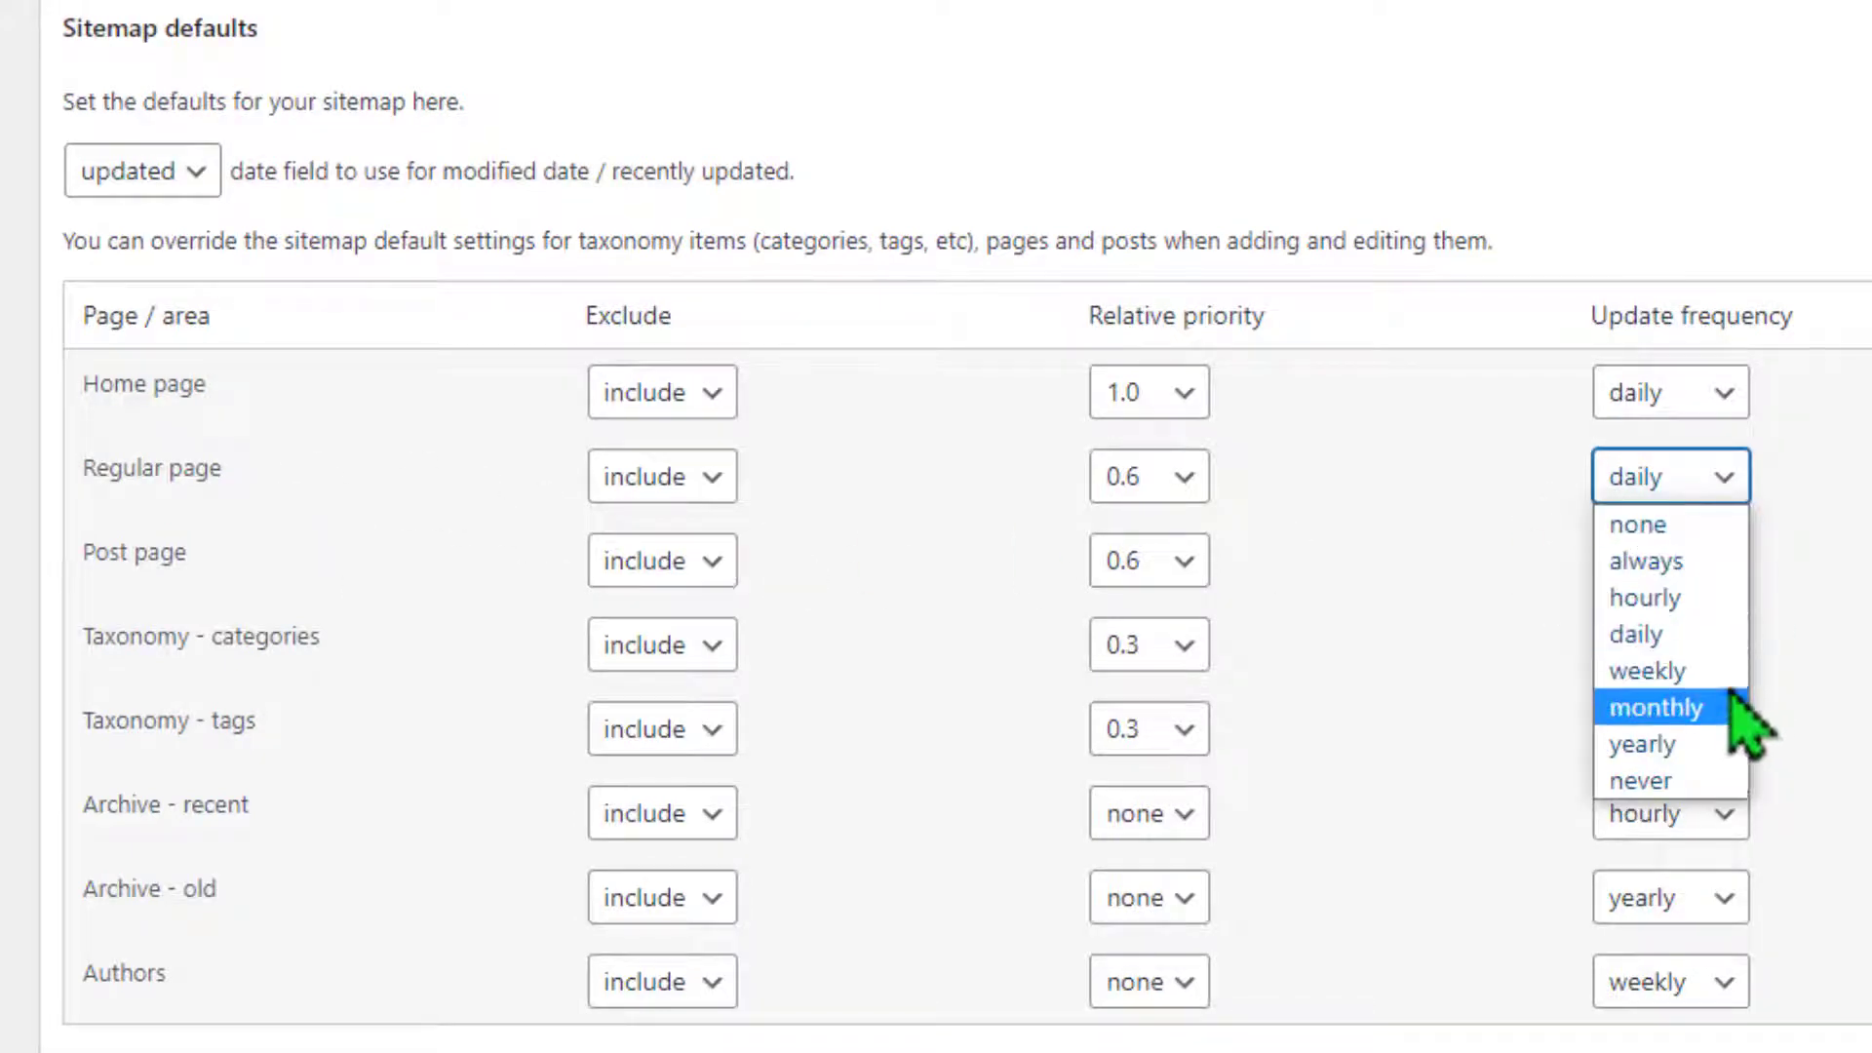
pyautogui.click(1726, 677)
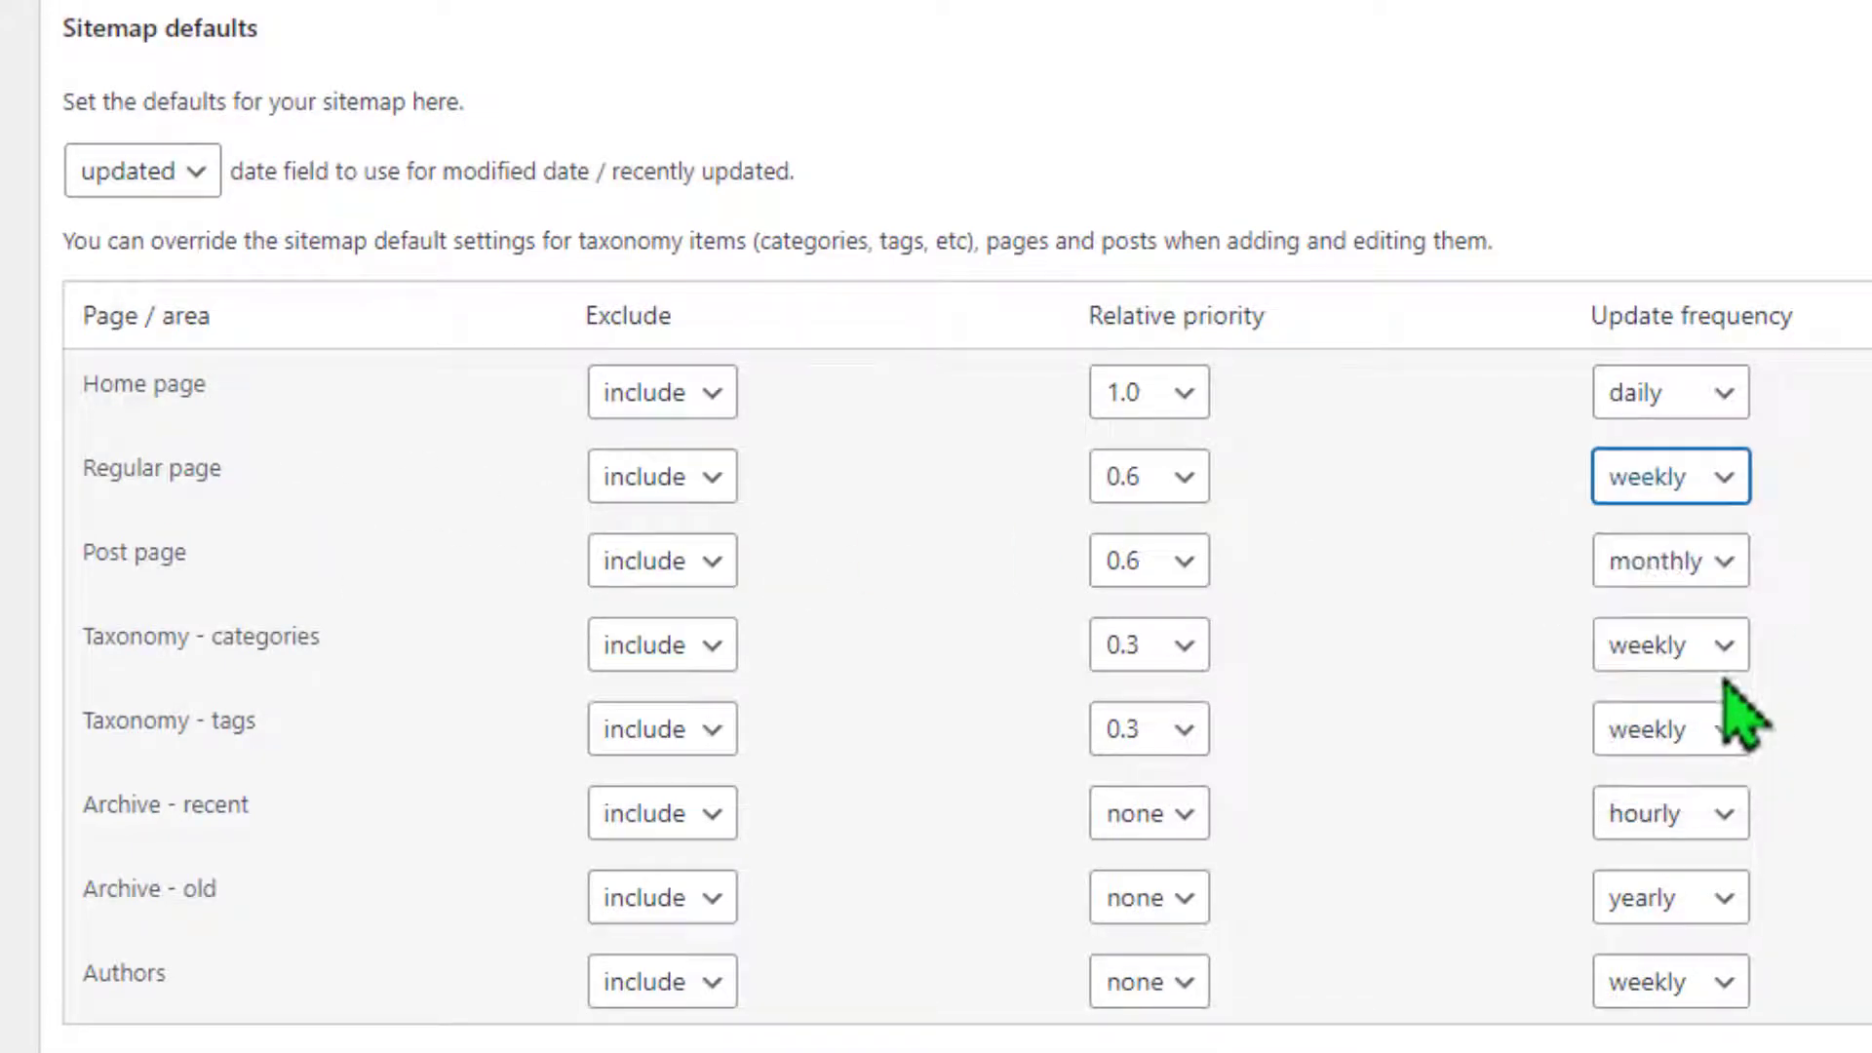
pyautogui.click(1658, 570)
pyautogui.click(1647, 719)
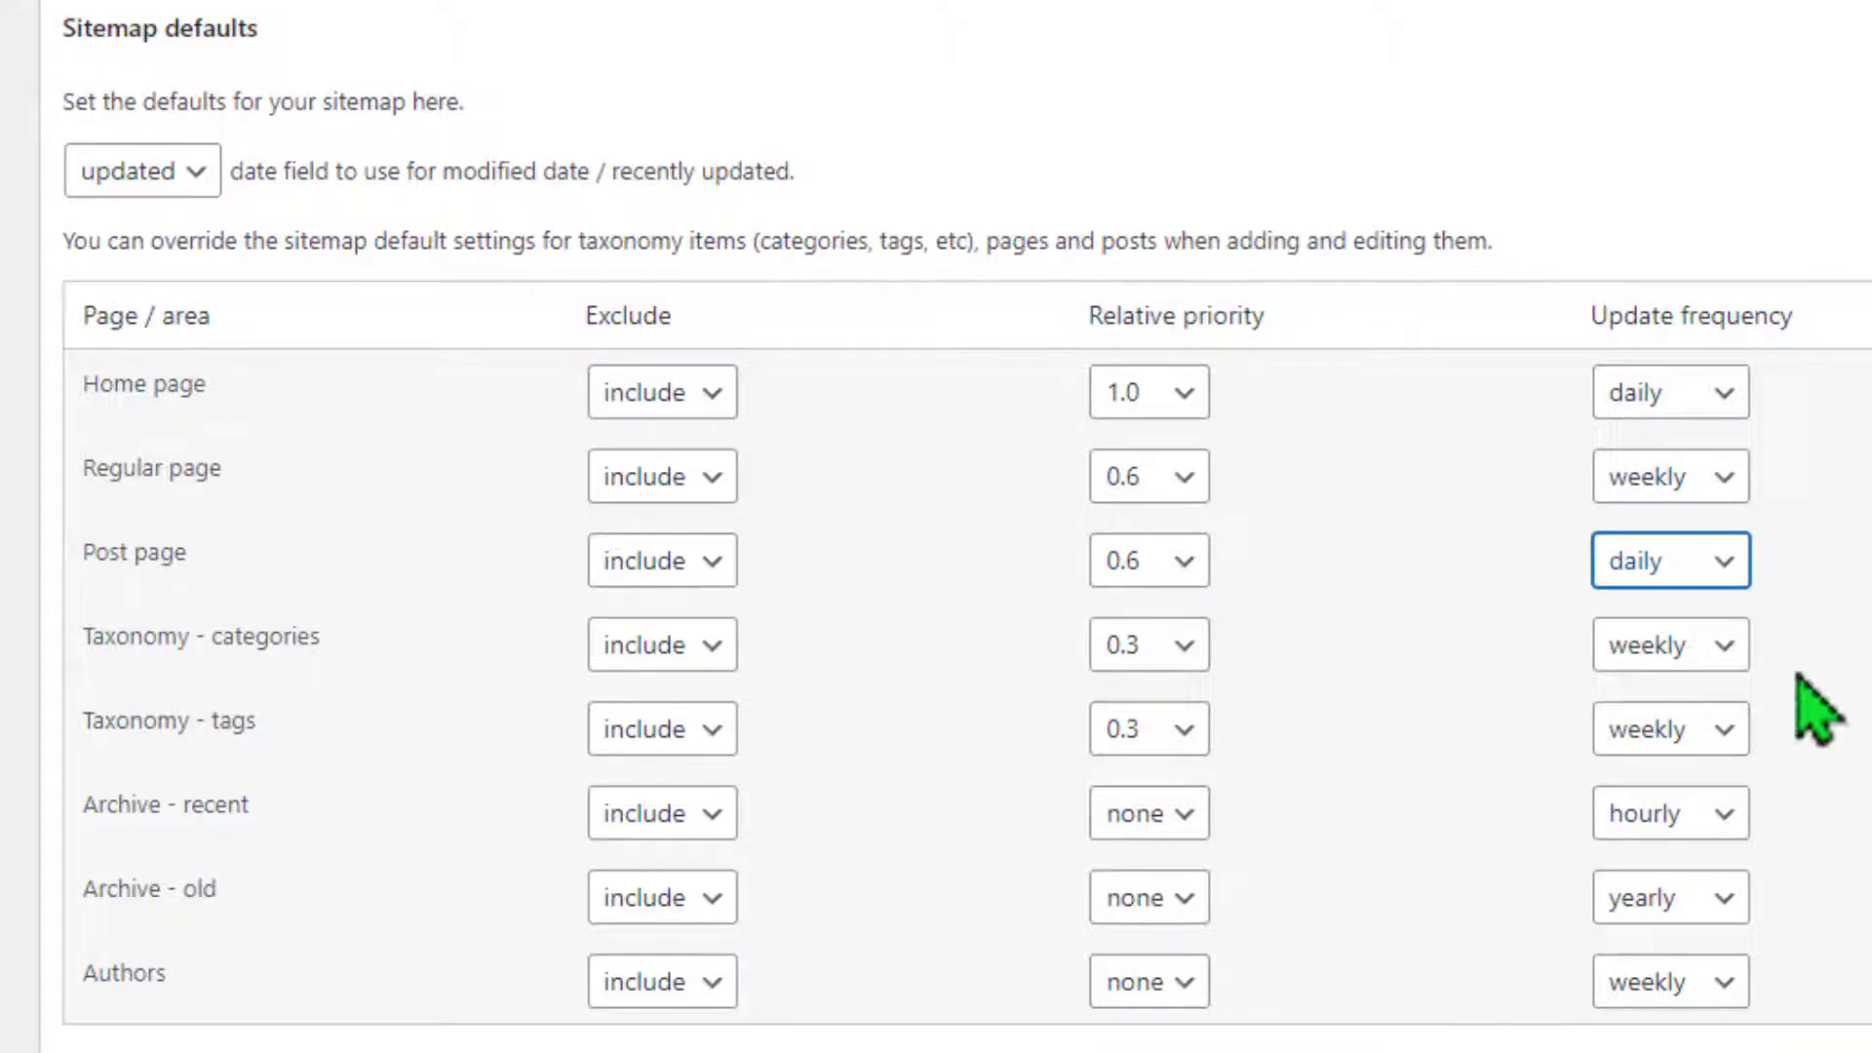
# Step: Exclude Archive - old, Authors and Archive - recent from the sitemap
pyautogui.scroll(5, 175, 780)
pyautogui.scroll(-7, 175, 780)
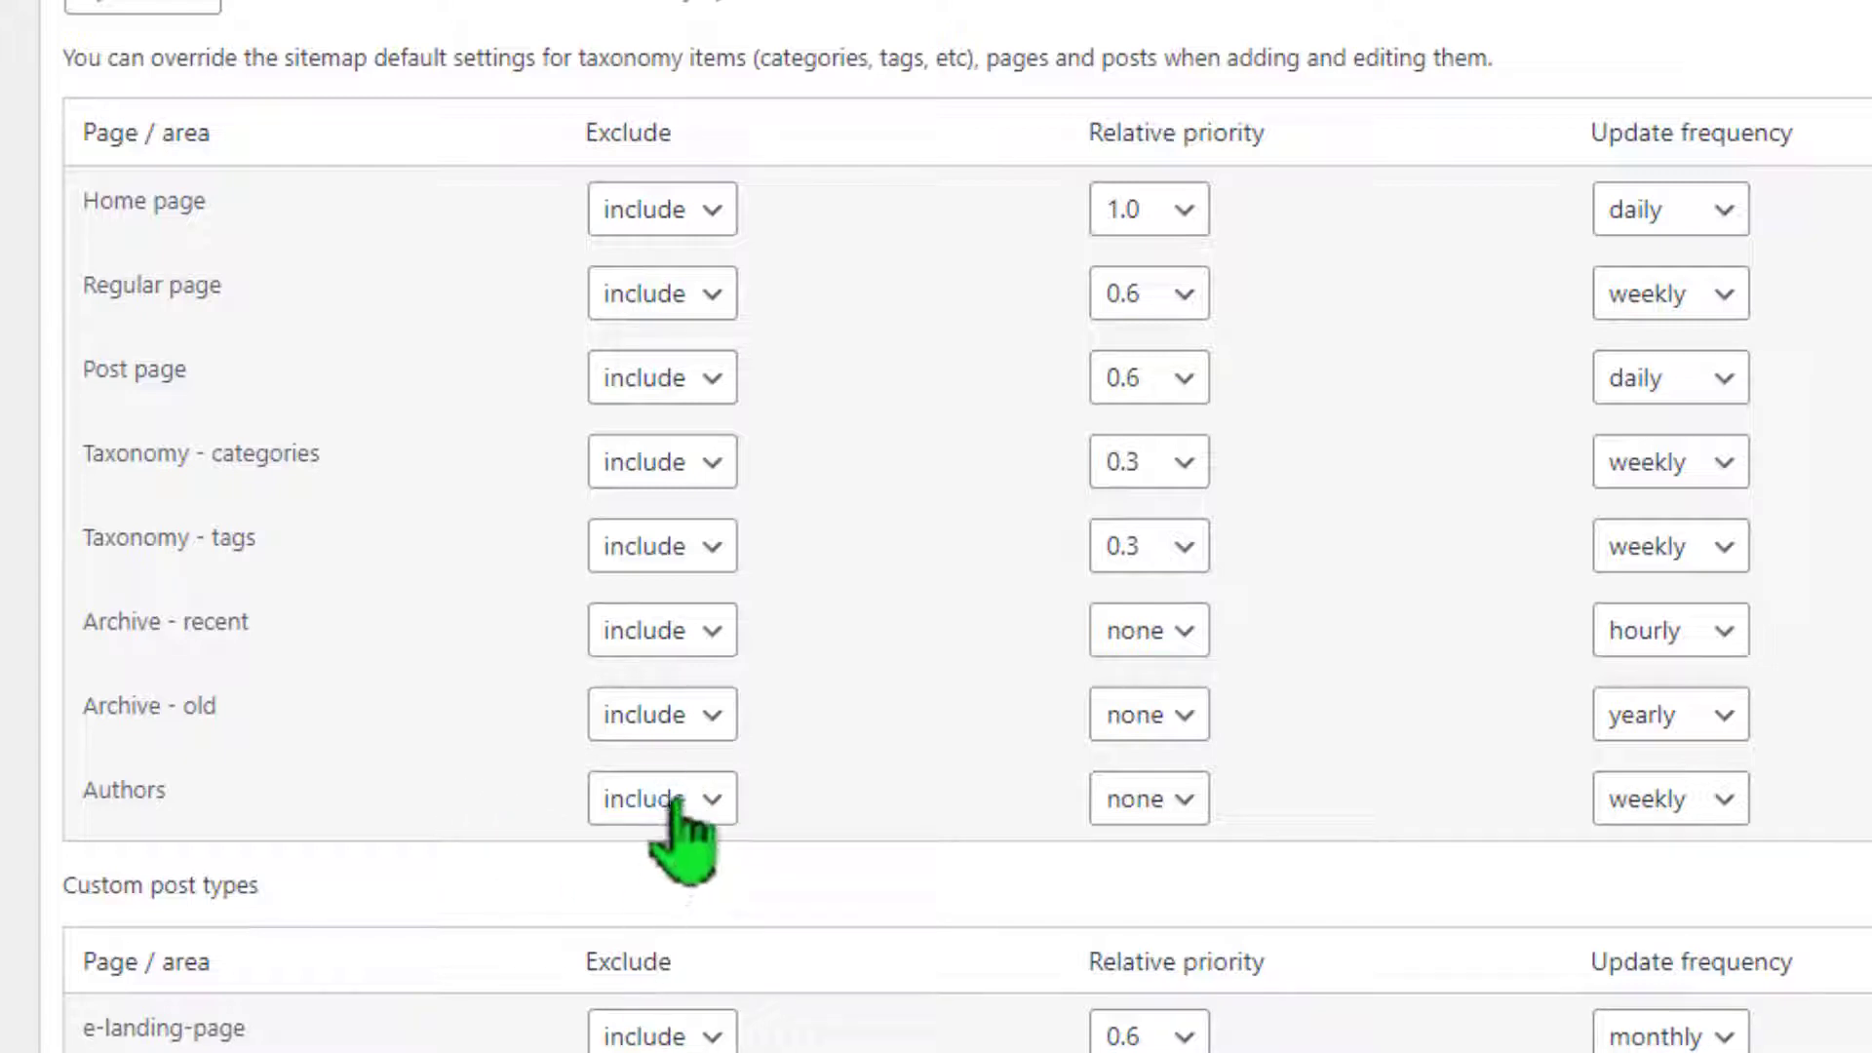
pyautogui.click(683, 722)
pyautogui.click(663, 761)
pyautogui.click(683, 800)
pyautogui.click(696, 846)
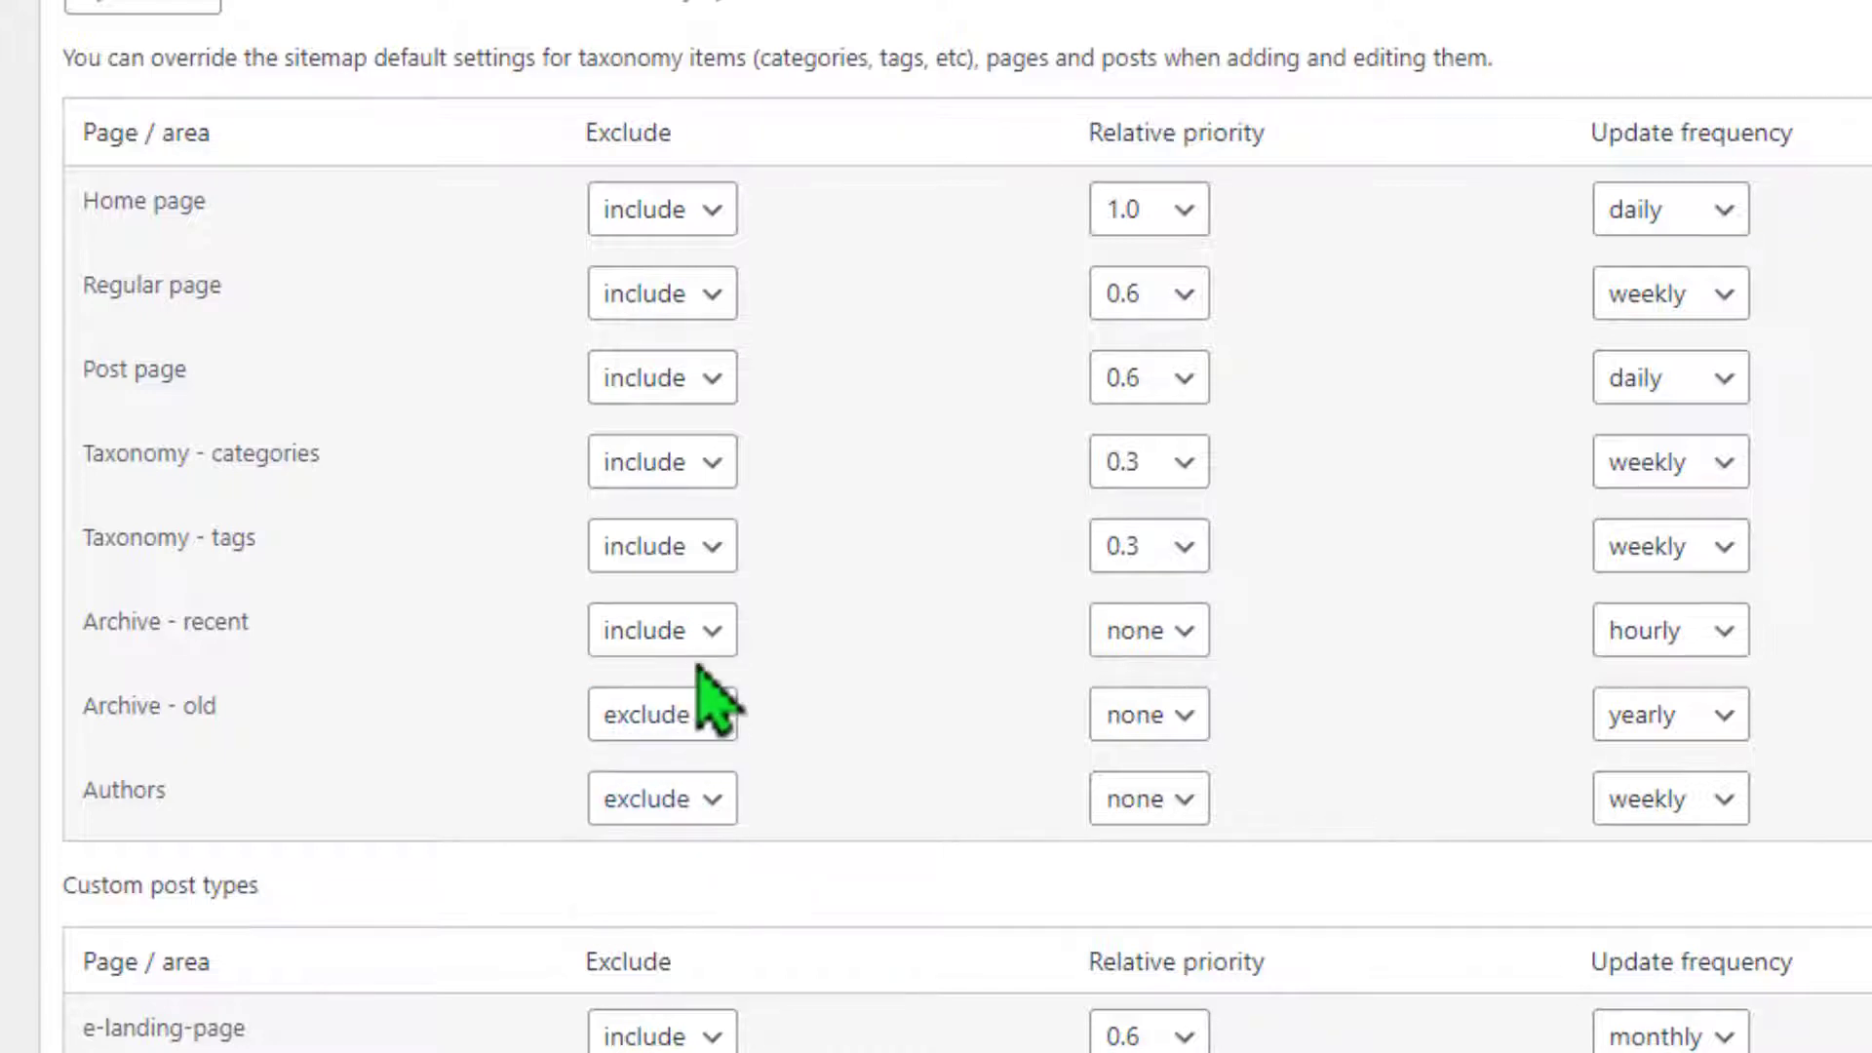
pyautogui.click(687, 638)
pyautogui.click(673, 677)
# Step: Exclude Taxonomy - tags, Taxonomy - categories and the e-landing-page custom post type from the sitemap
pyautogui.click(683, 551)
pyautogui.click(672, 609)
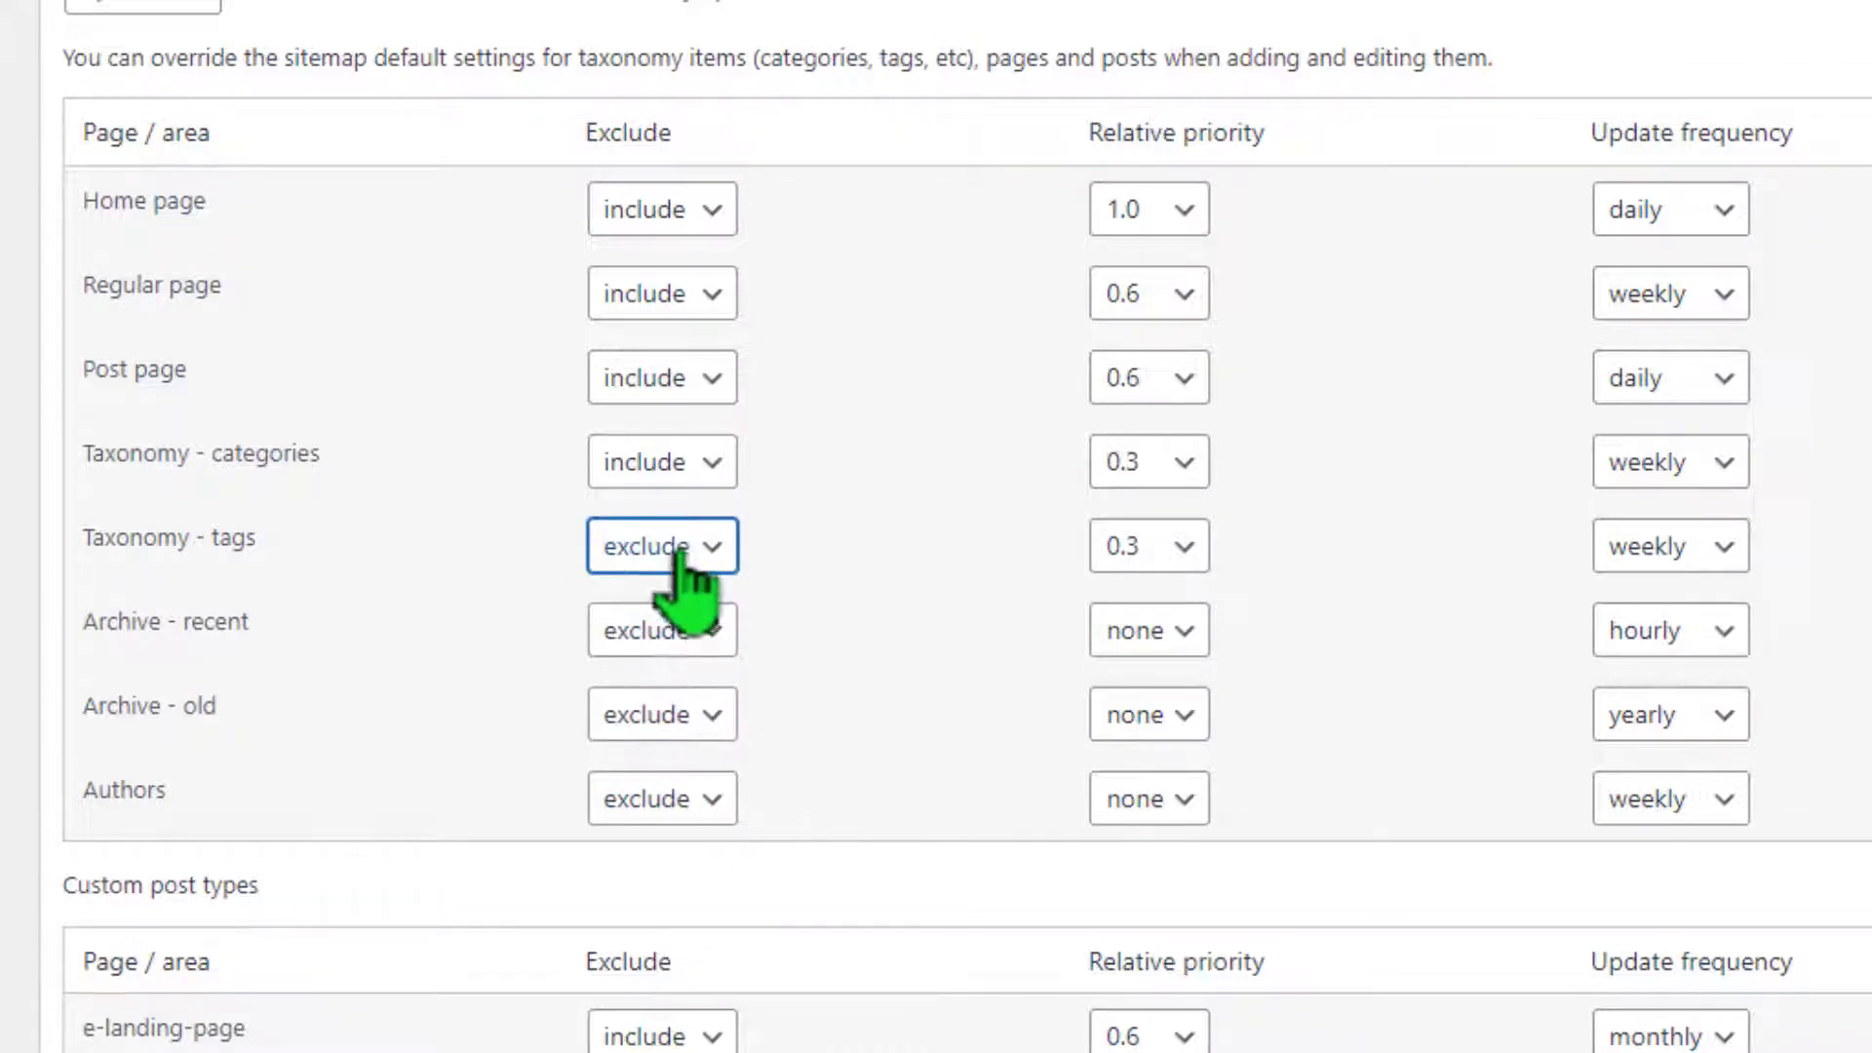
pyautogui.click(683, 473)
pyautogui.click(687, 511)
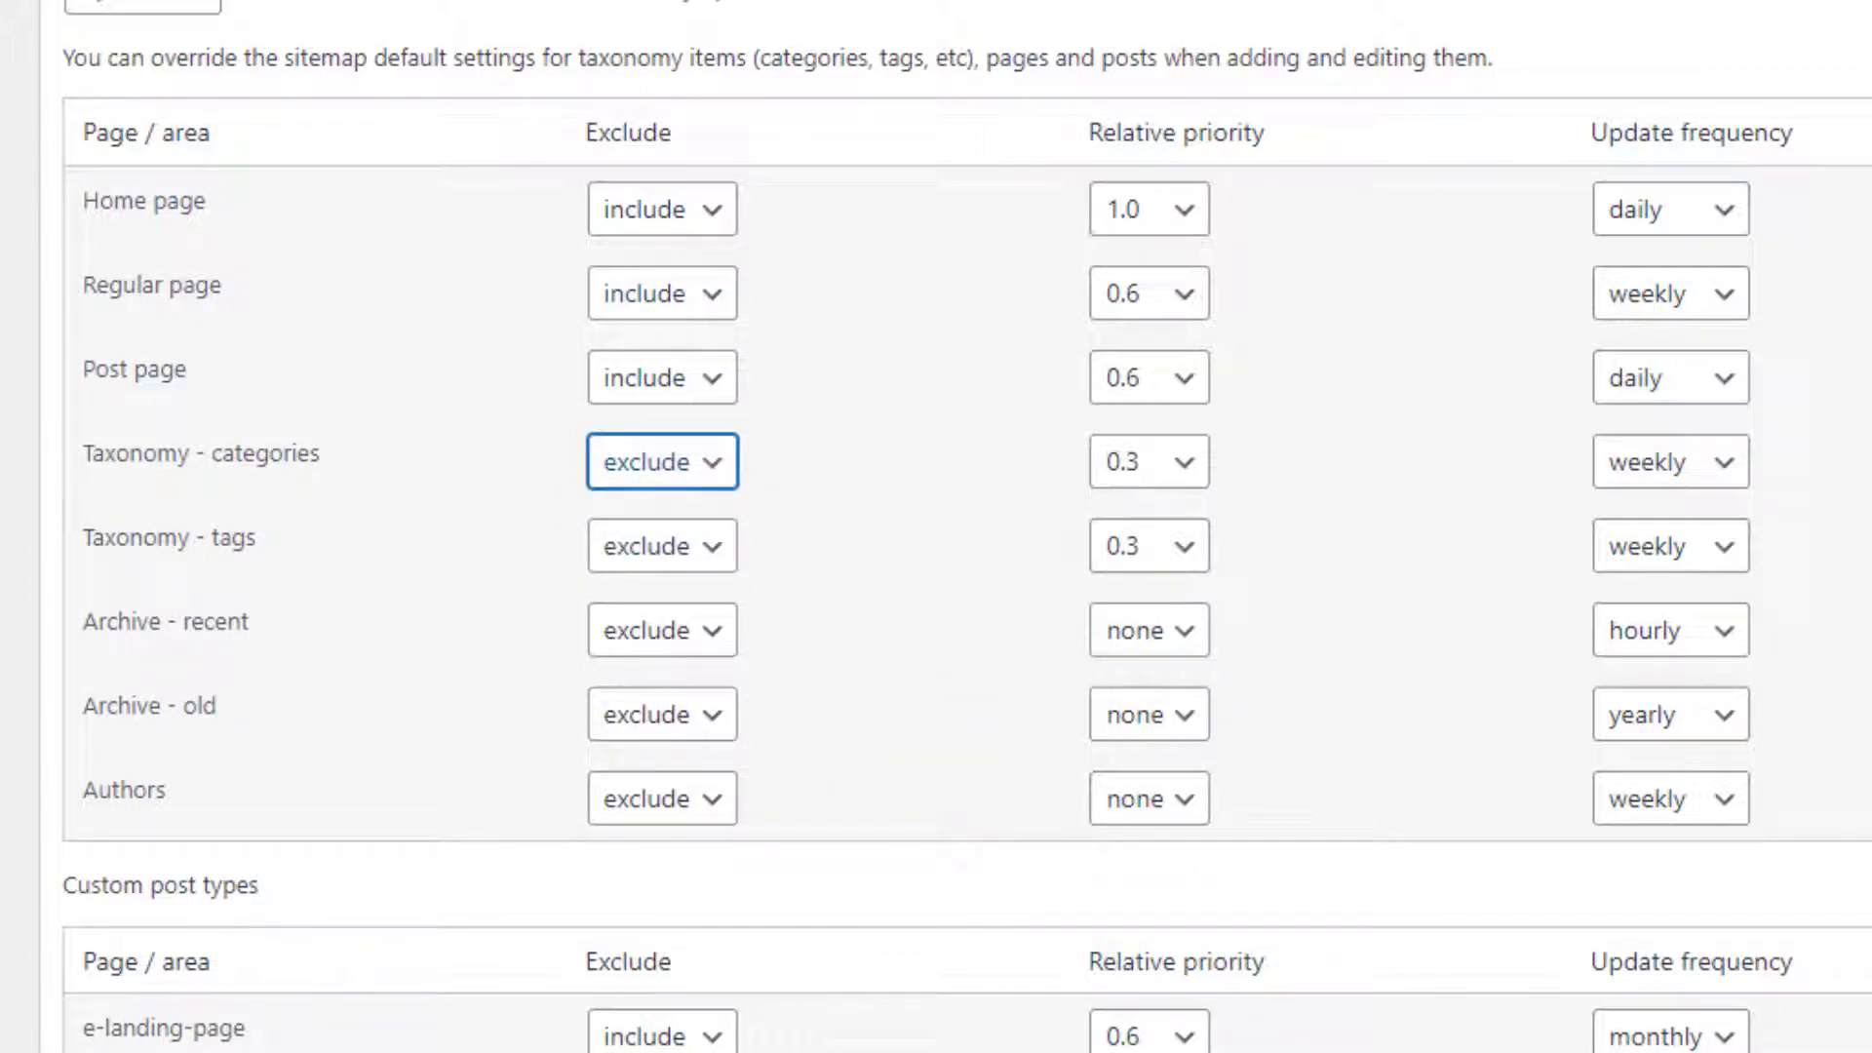
pyautogui.click(662, 1036)
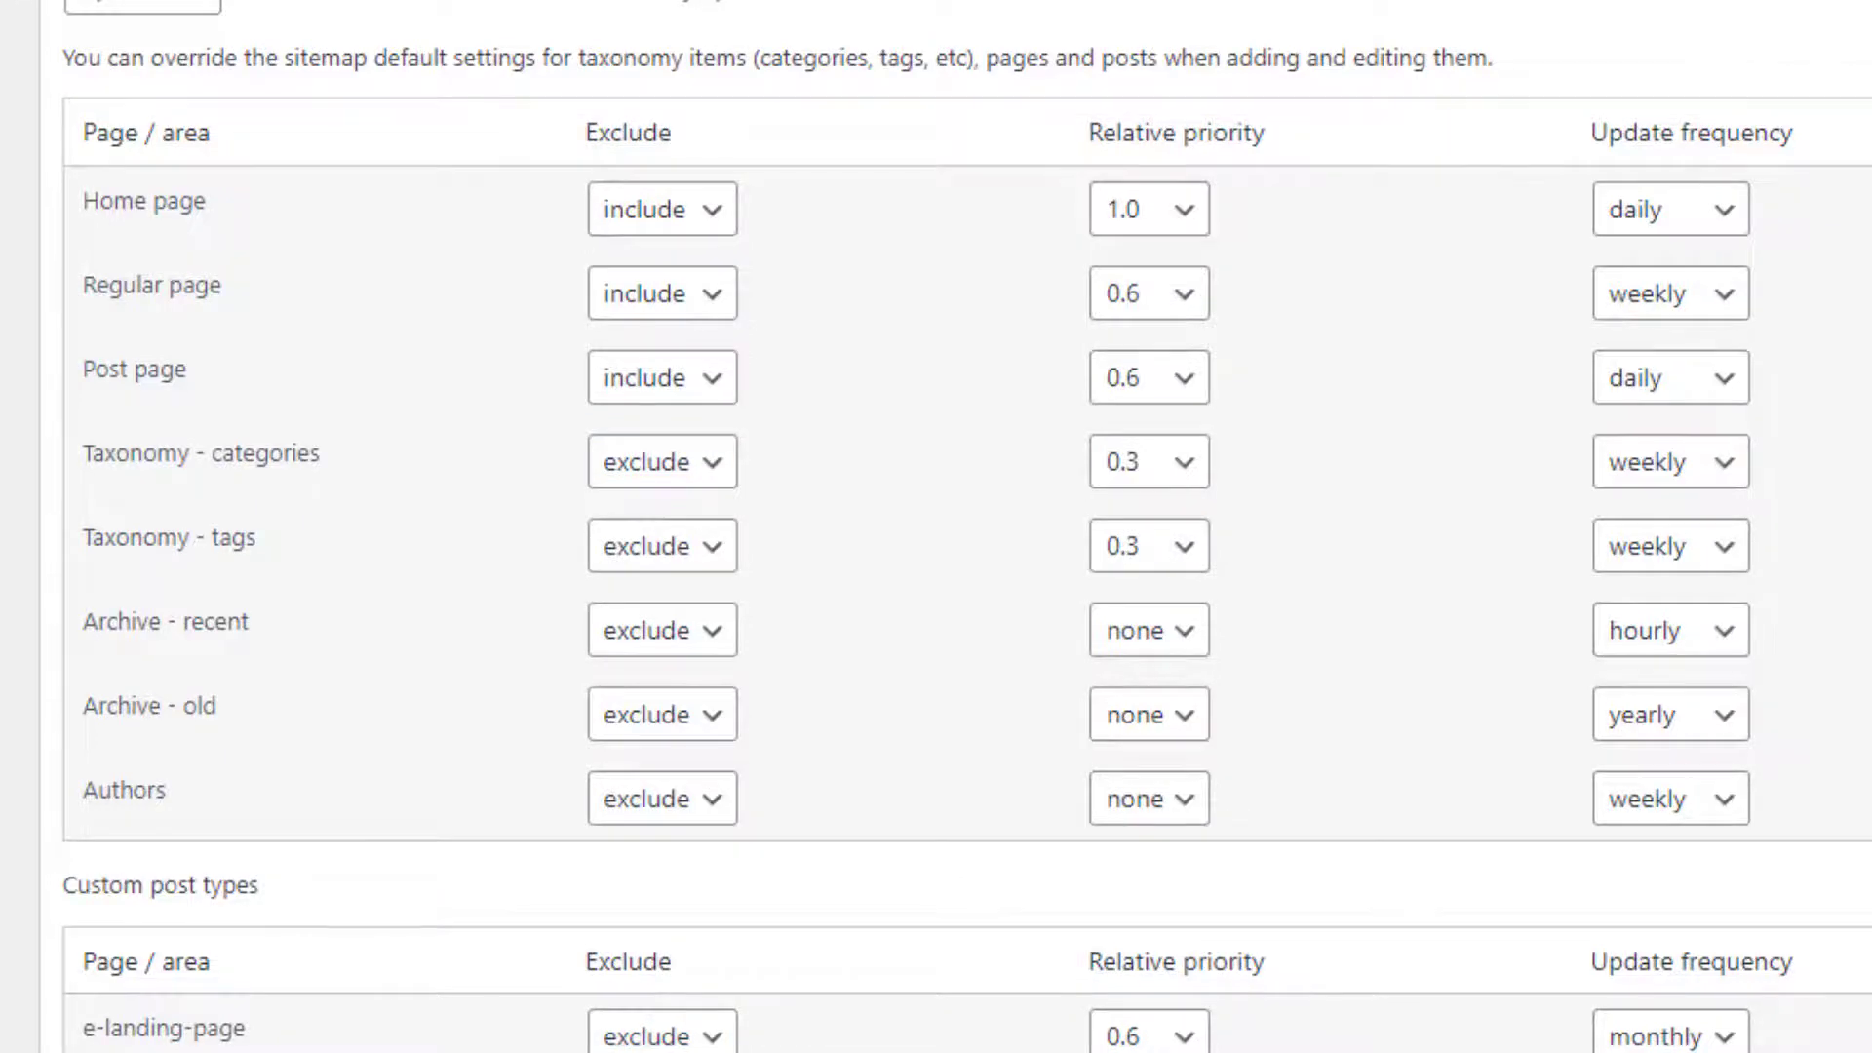
# Step: Review the sitemap settings and save the changes
pyautogui.scroll(10, 689, 890)
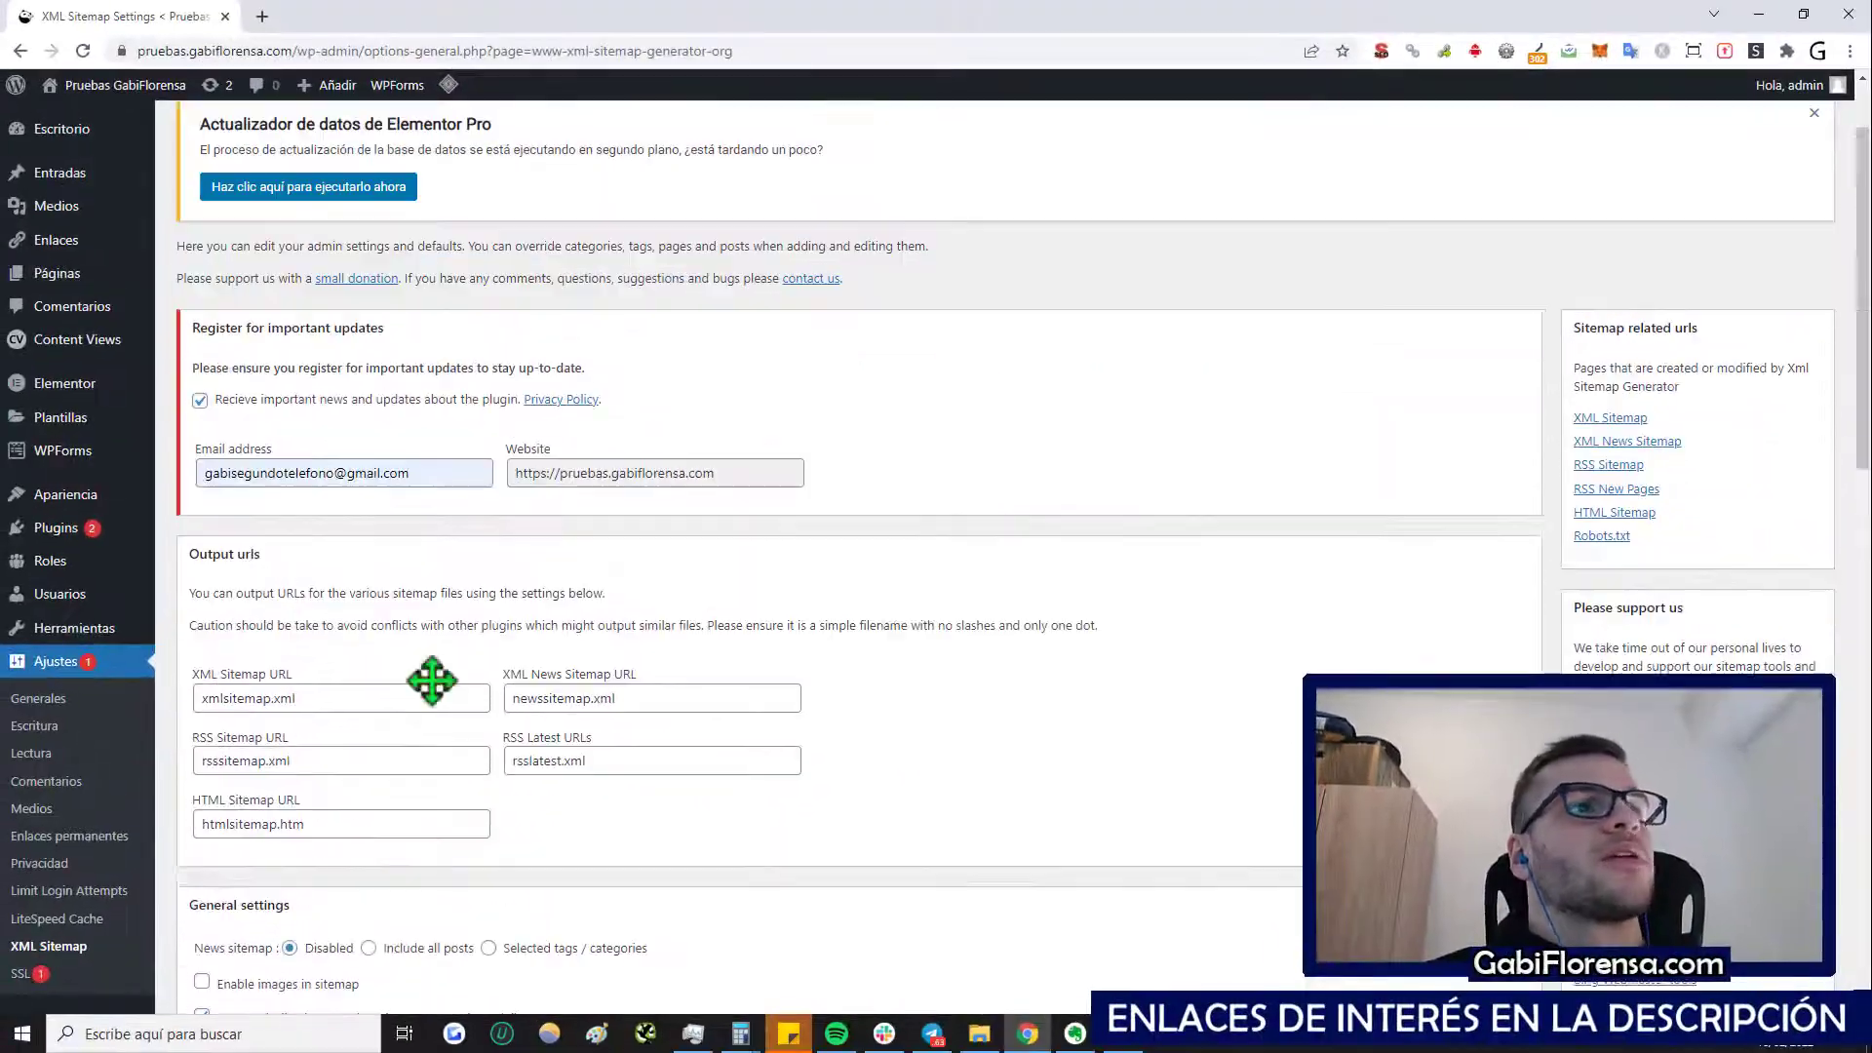
pyautogui.scroll(2, 527, 626)
pyautogui.scroll(-15, 501, 698)
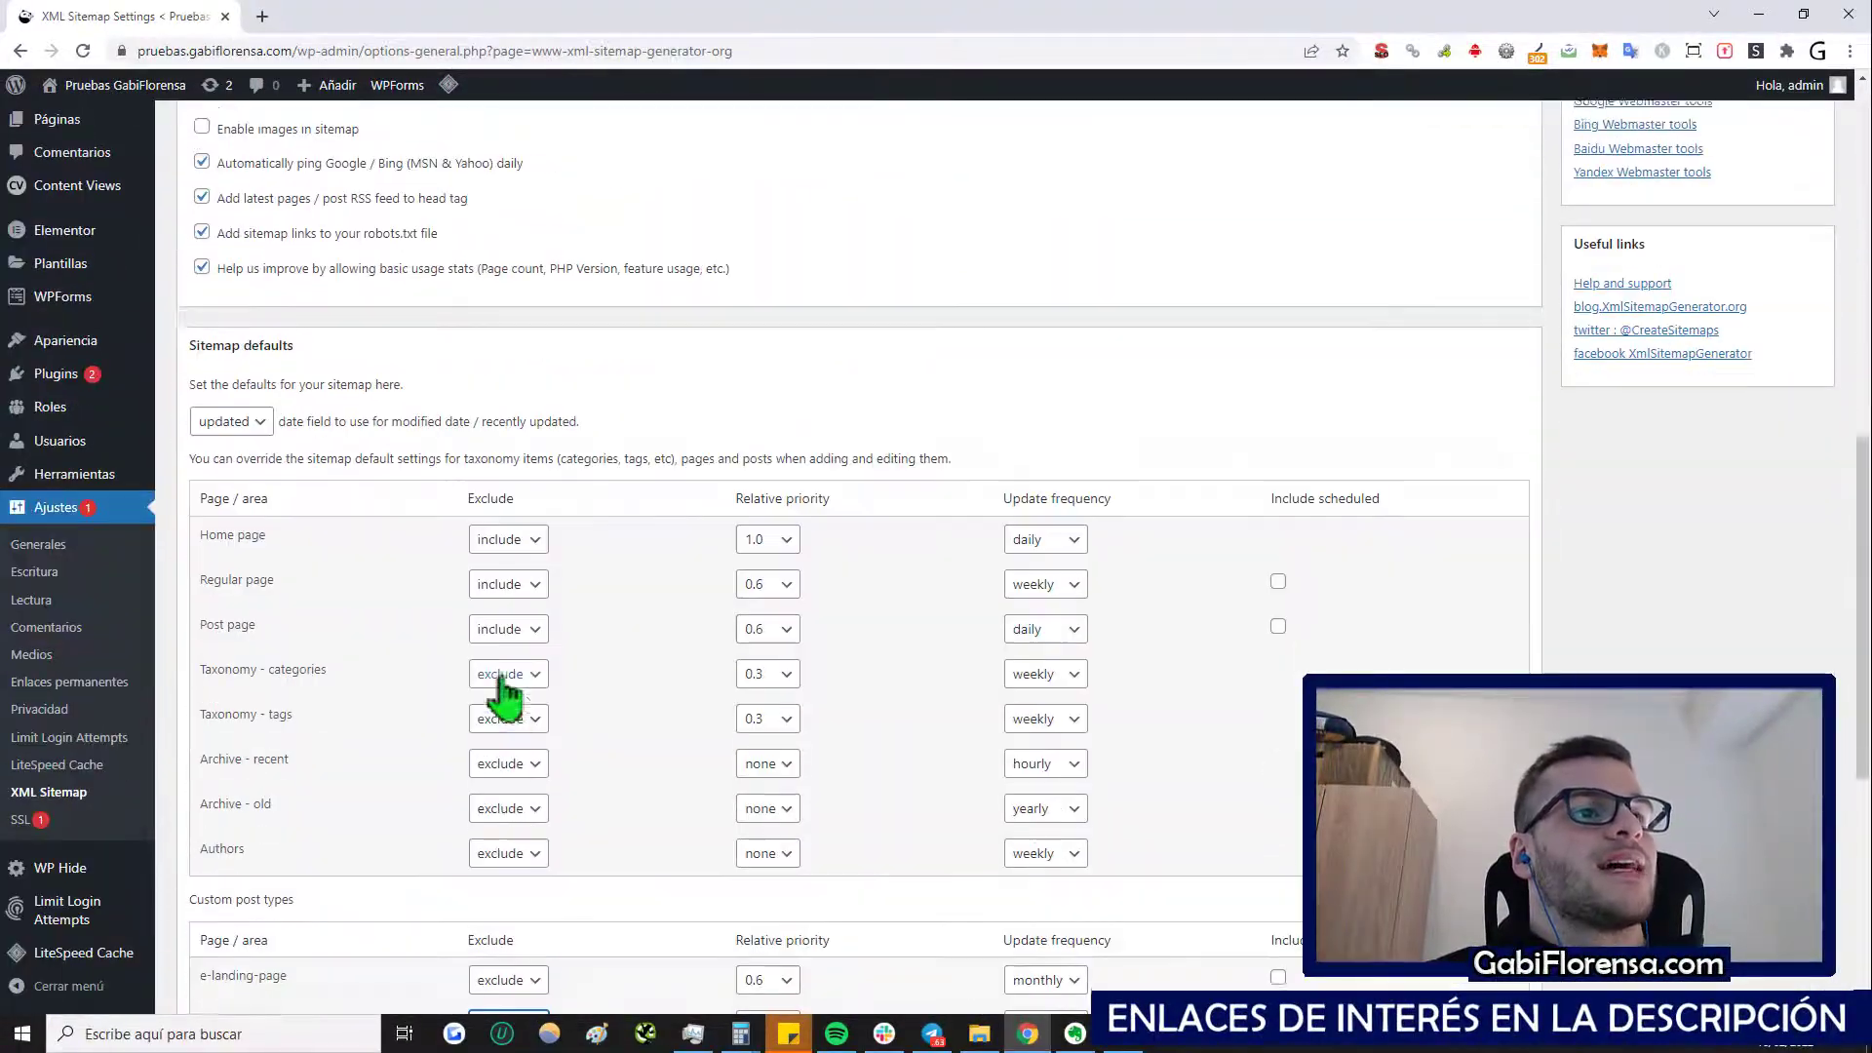
pyautogui.scroll(-1, 442, 829)
pyautogui.click(265, 837)
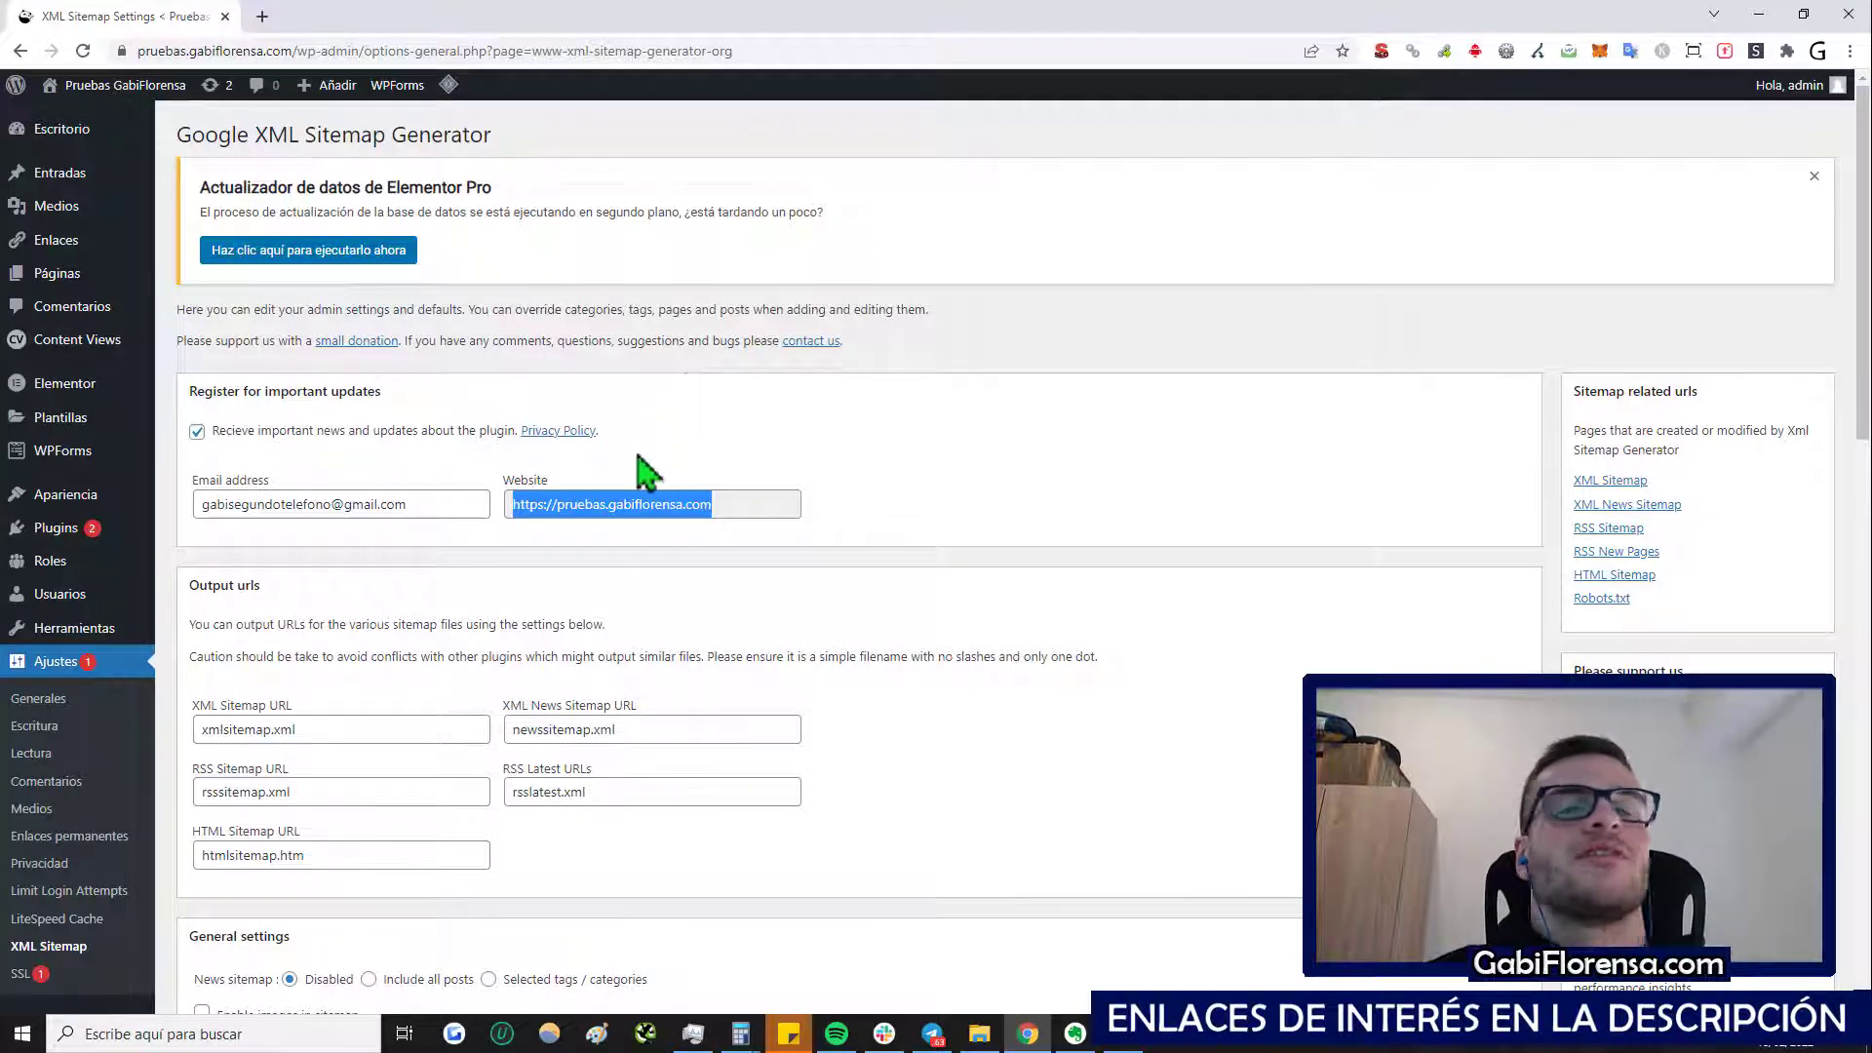
# Step: Examine the website address and the XML Sitemap URL file name that together form the sitemap's address
pyautogui.scroll(-1, 453, 627)
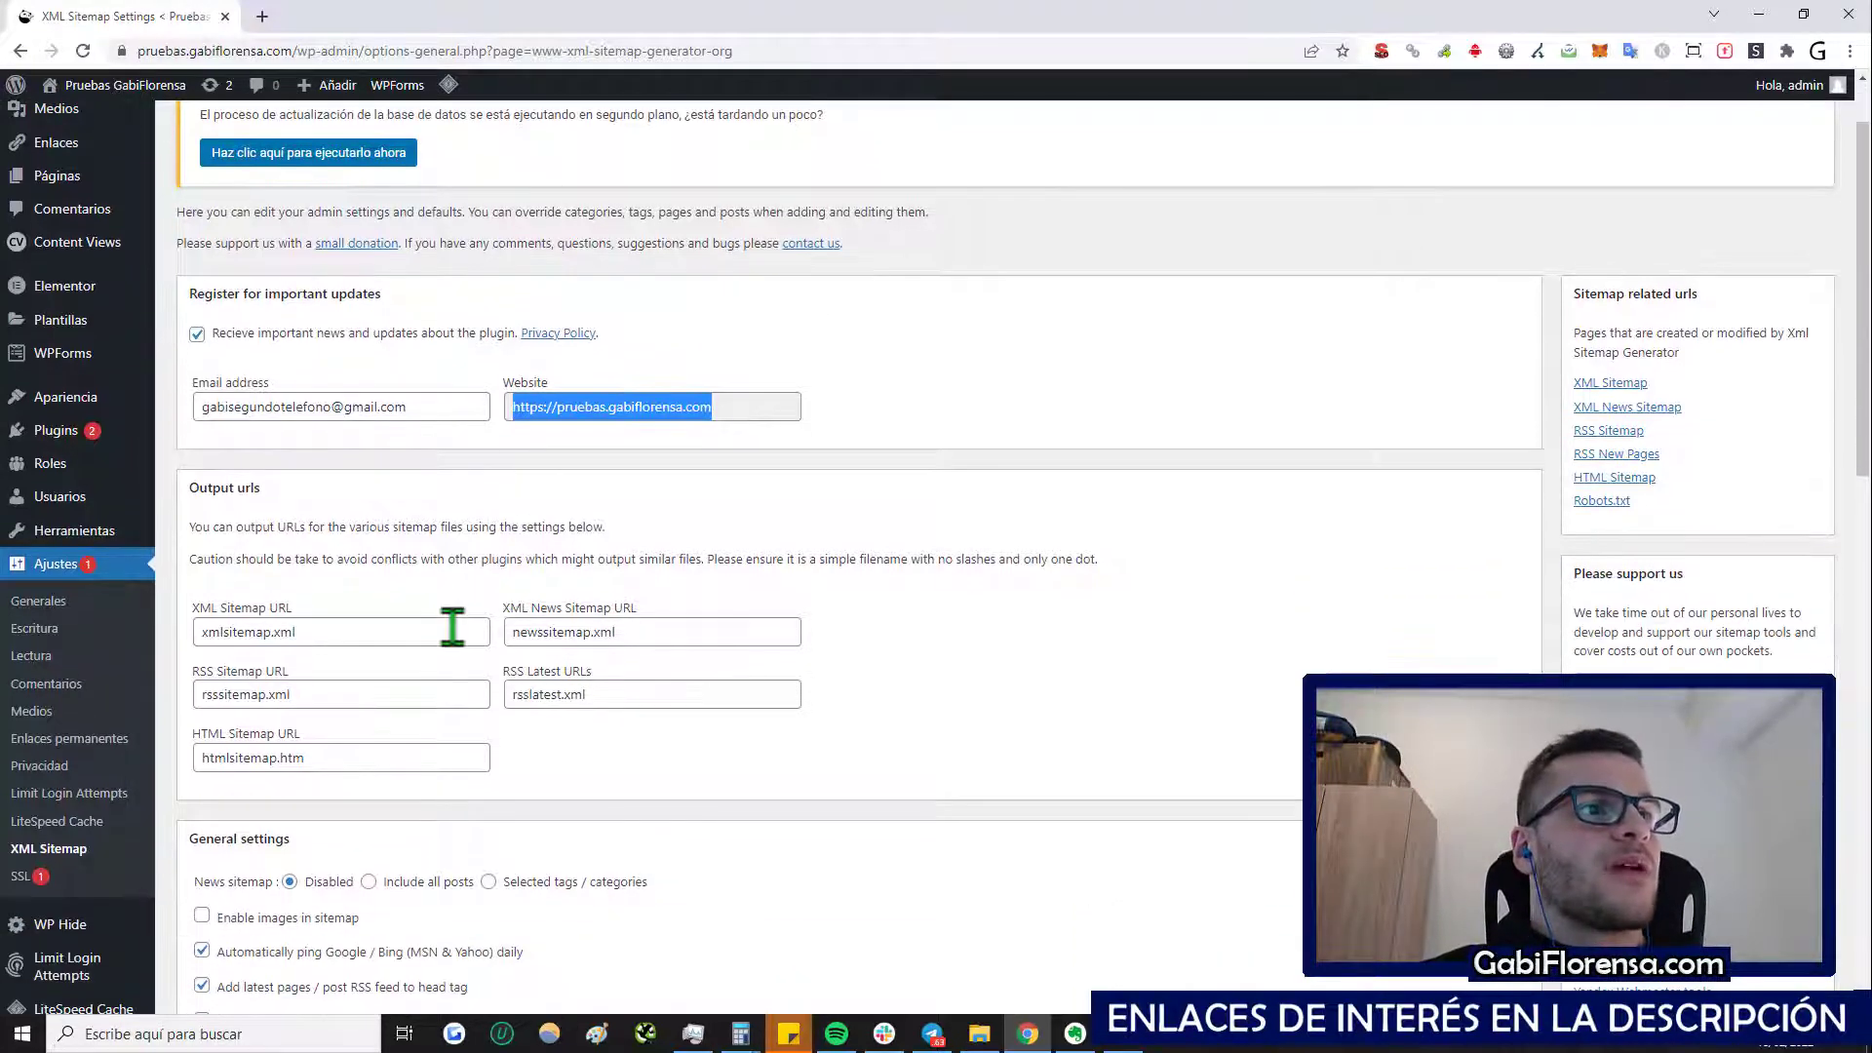
pyautogui.scroll(-1, 395, 645)
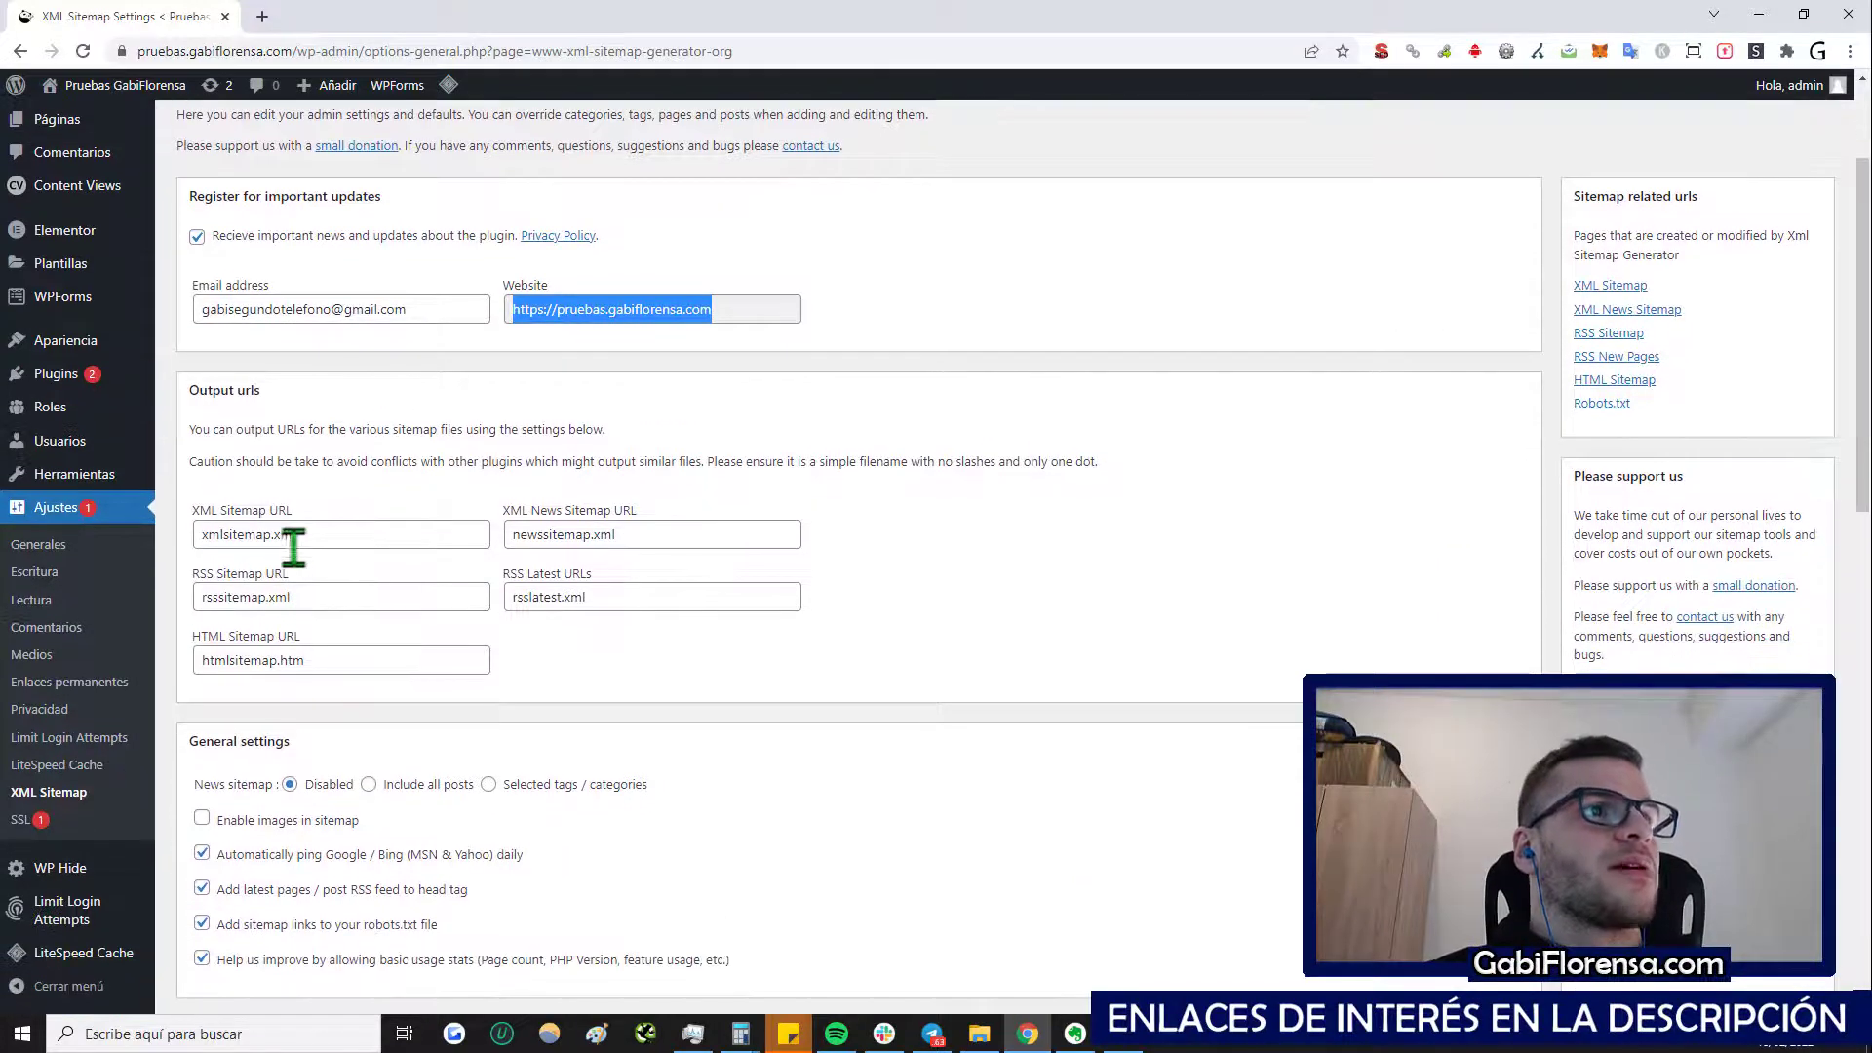
pyautogui.moveTo(336, 534); pyautogui.dragTo(176, 543)
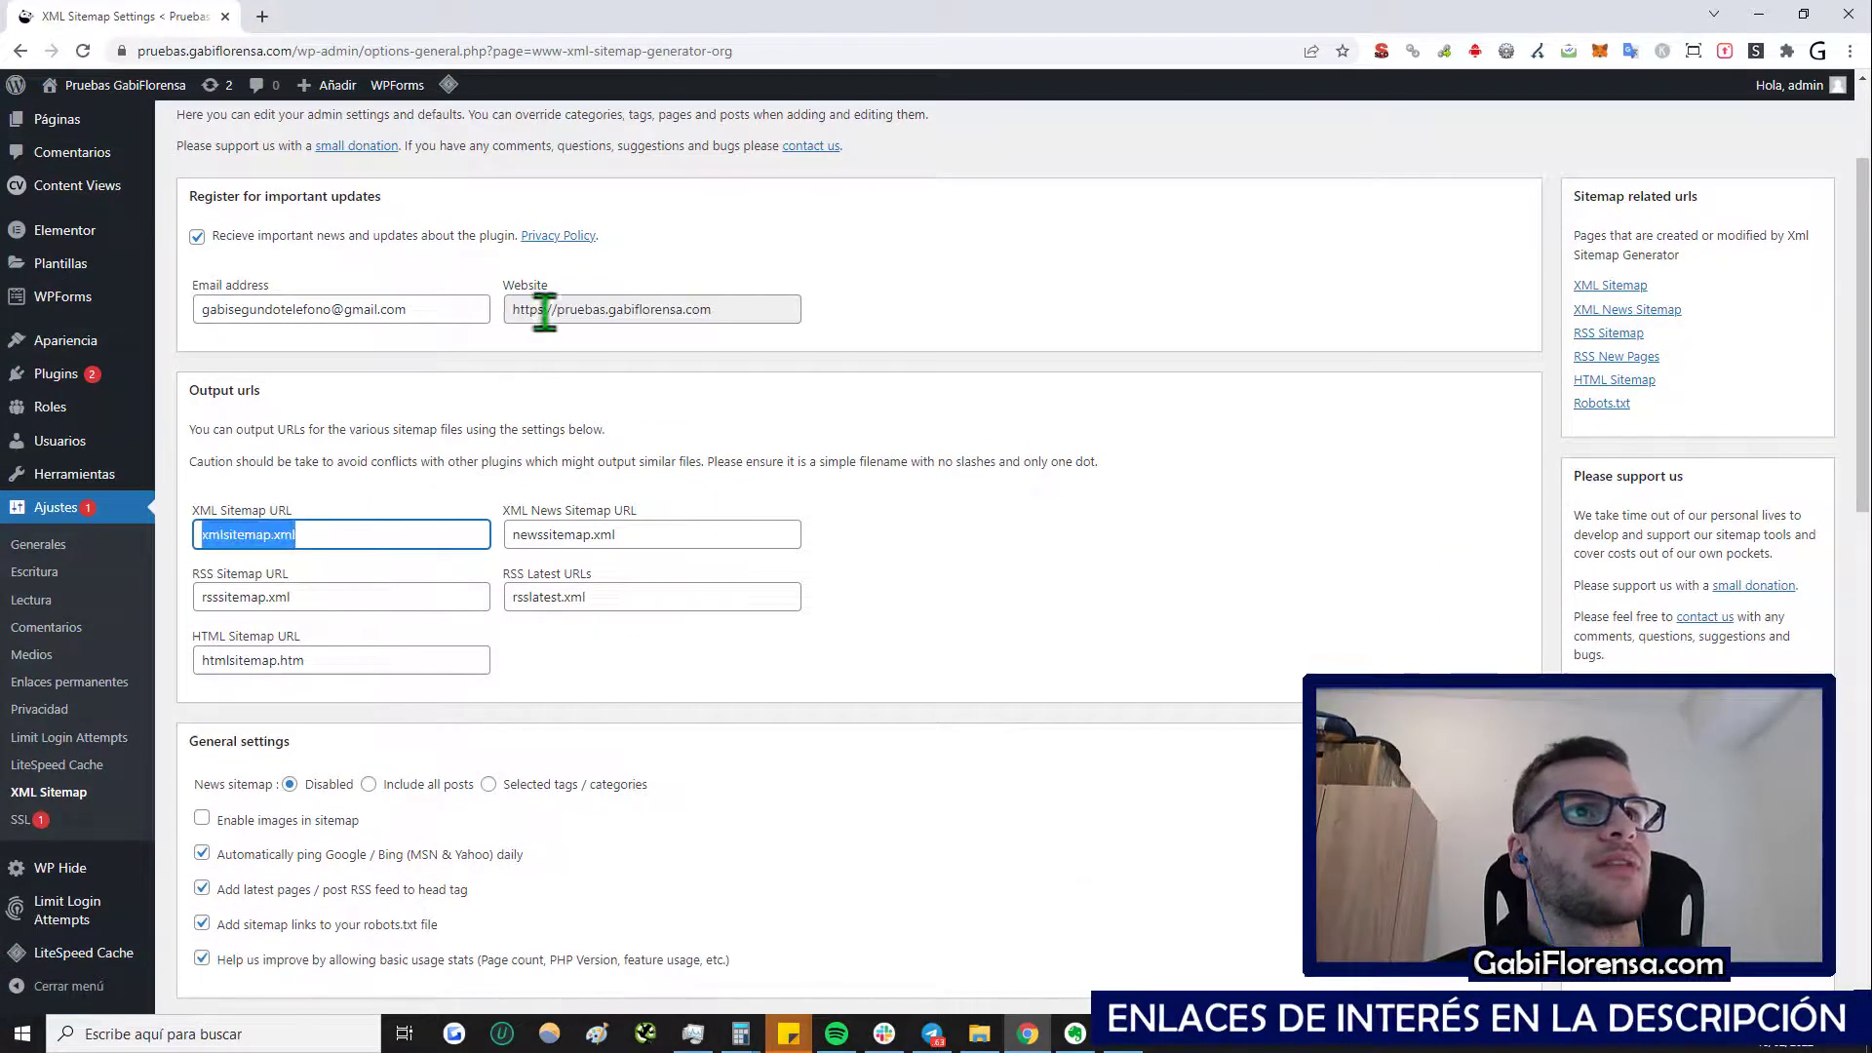
pyautogui.moveTo(511, 310); pyautogui.dragTo(737, 312)
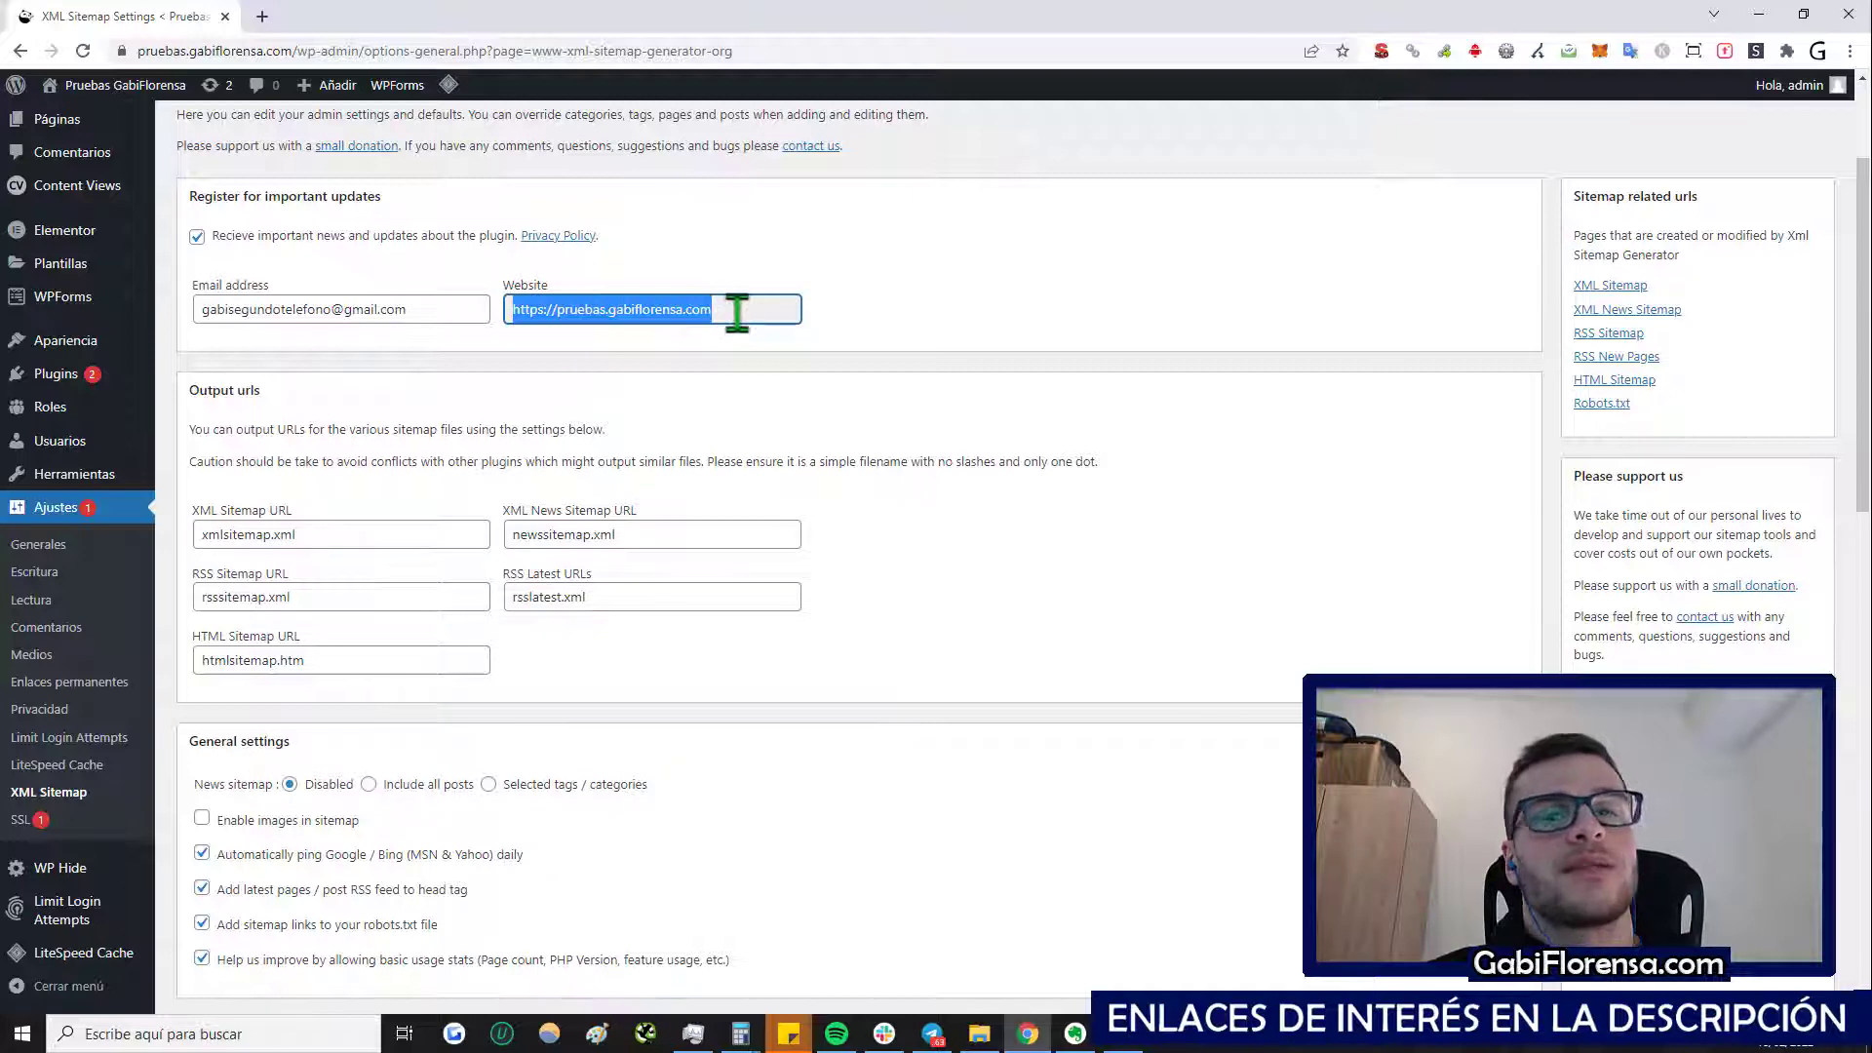
pyautogui.moveTo(334, 535); pyautogui.dragTo(181, 544)
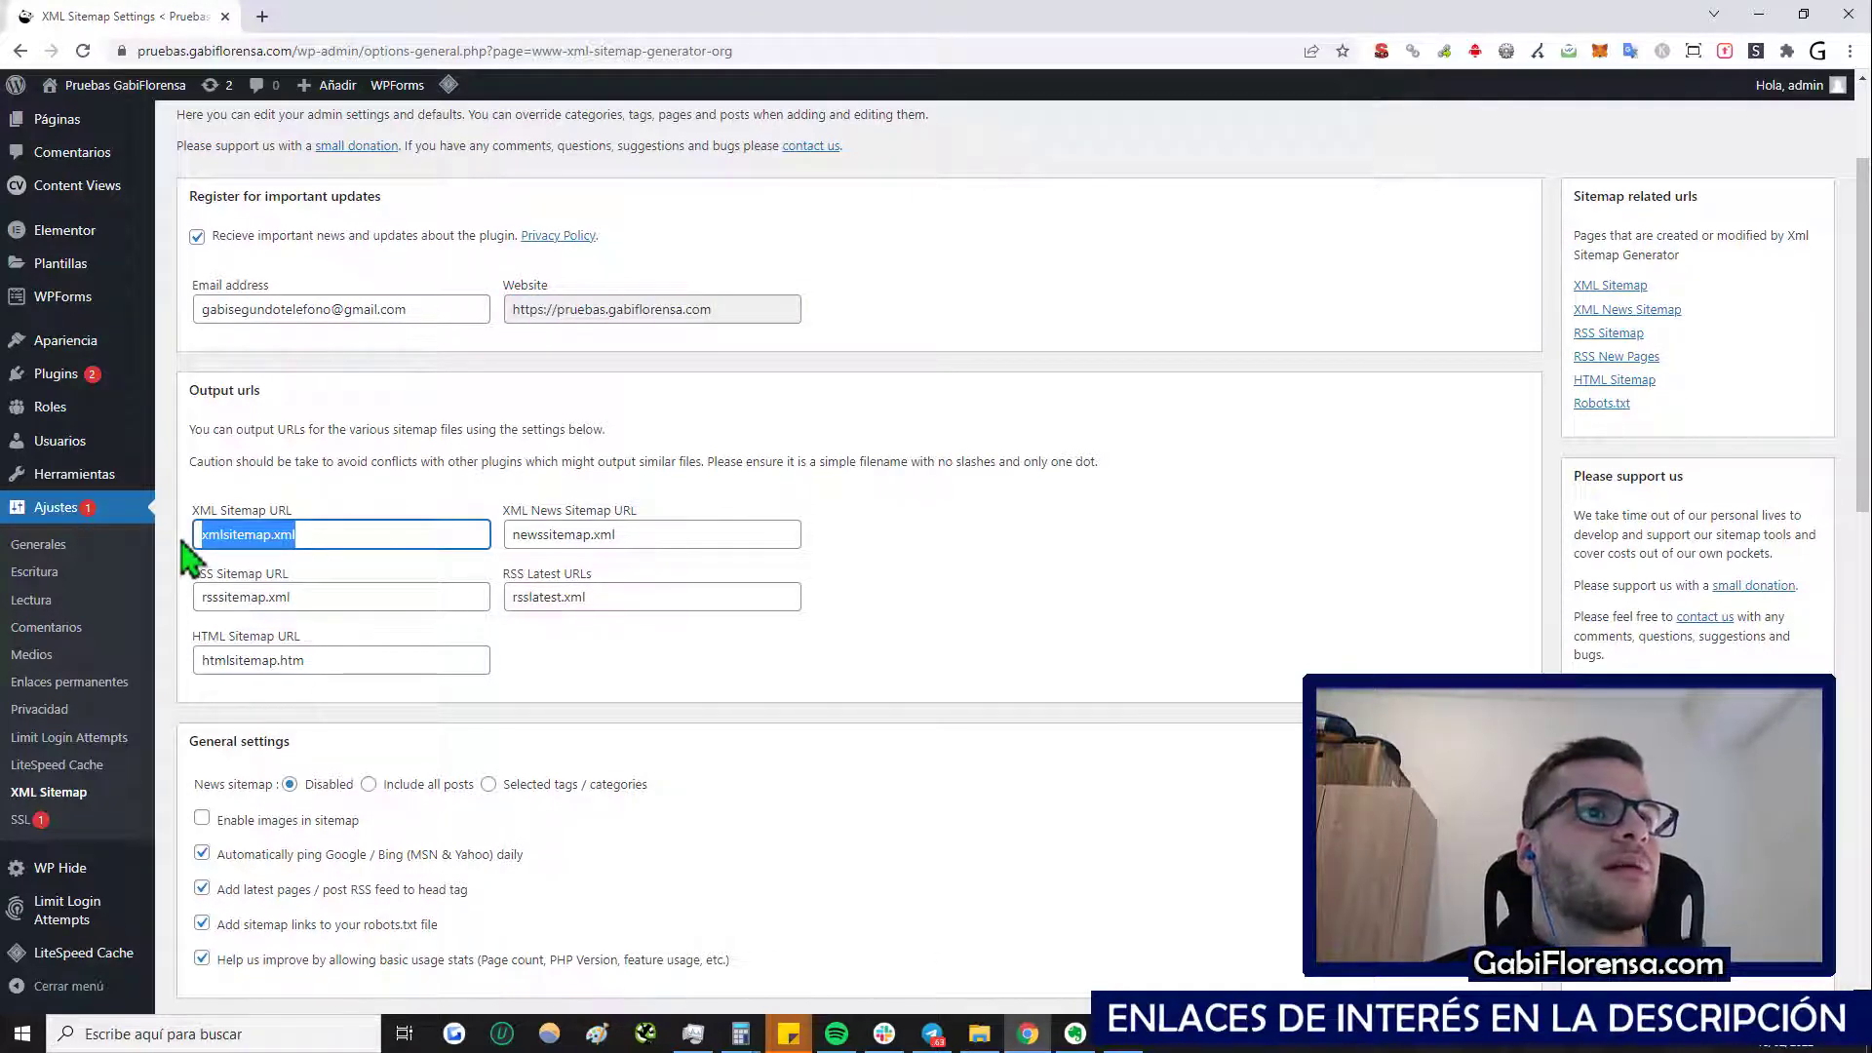
# Step: Examine the RSS and HTML sitemap file names among the output URLs
pyautogui.moveTo(335, 598); pyautogui.dragTo(182, 601)
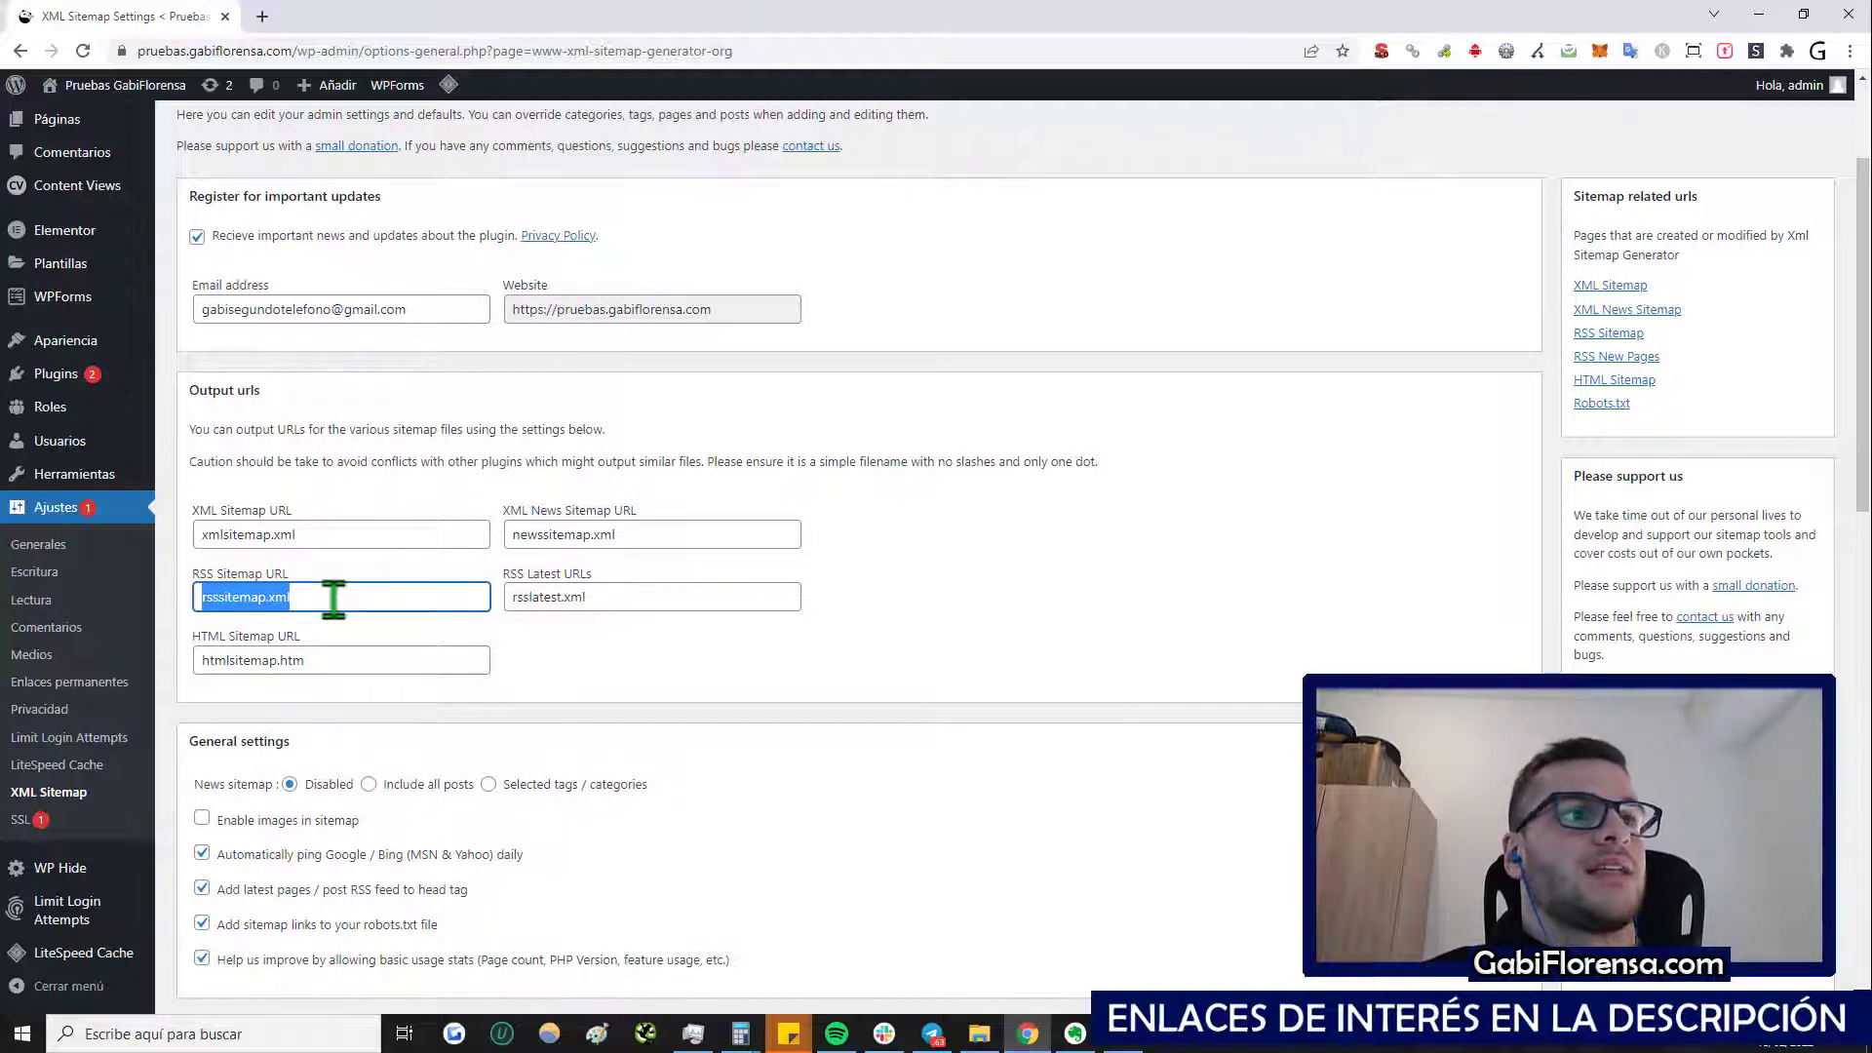
pyautogui.moveTo(351, 655); pyautogui.dragTo(200, 663)
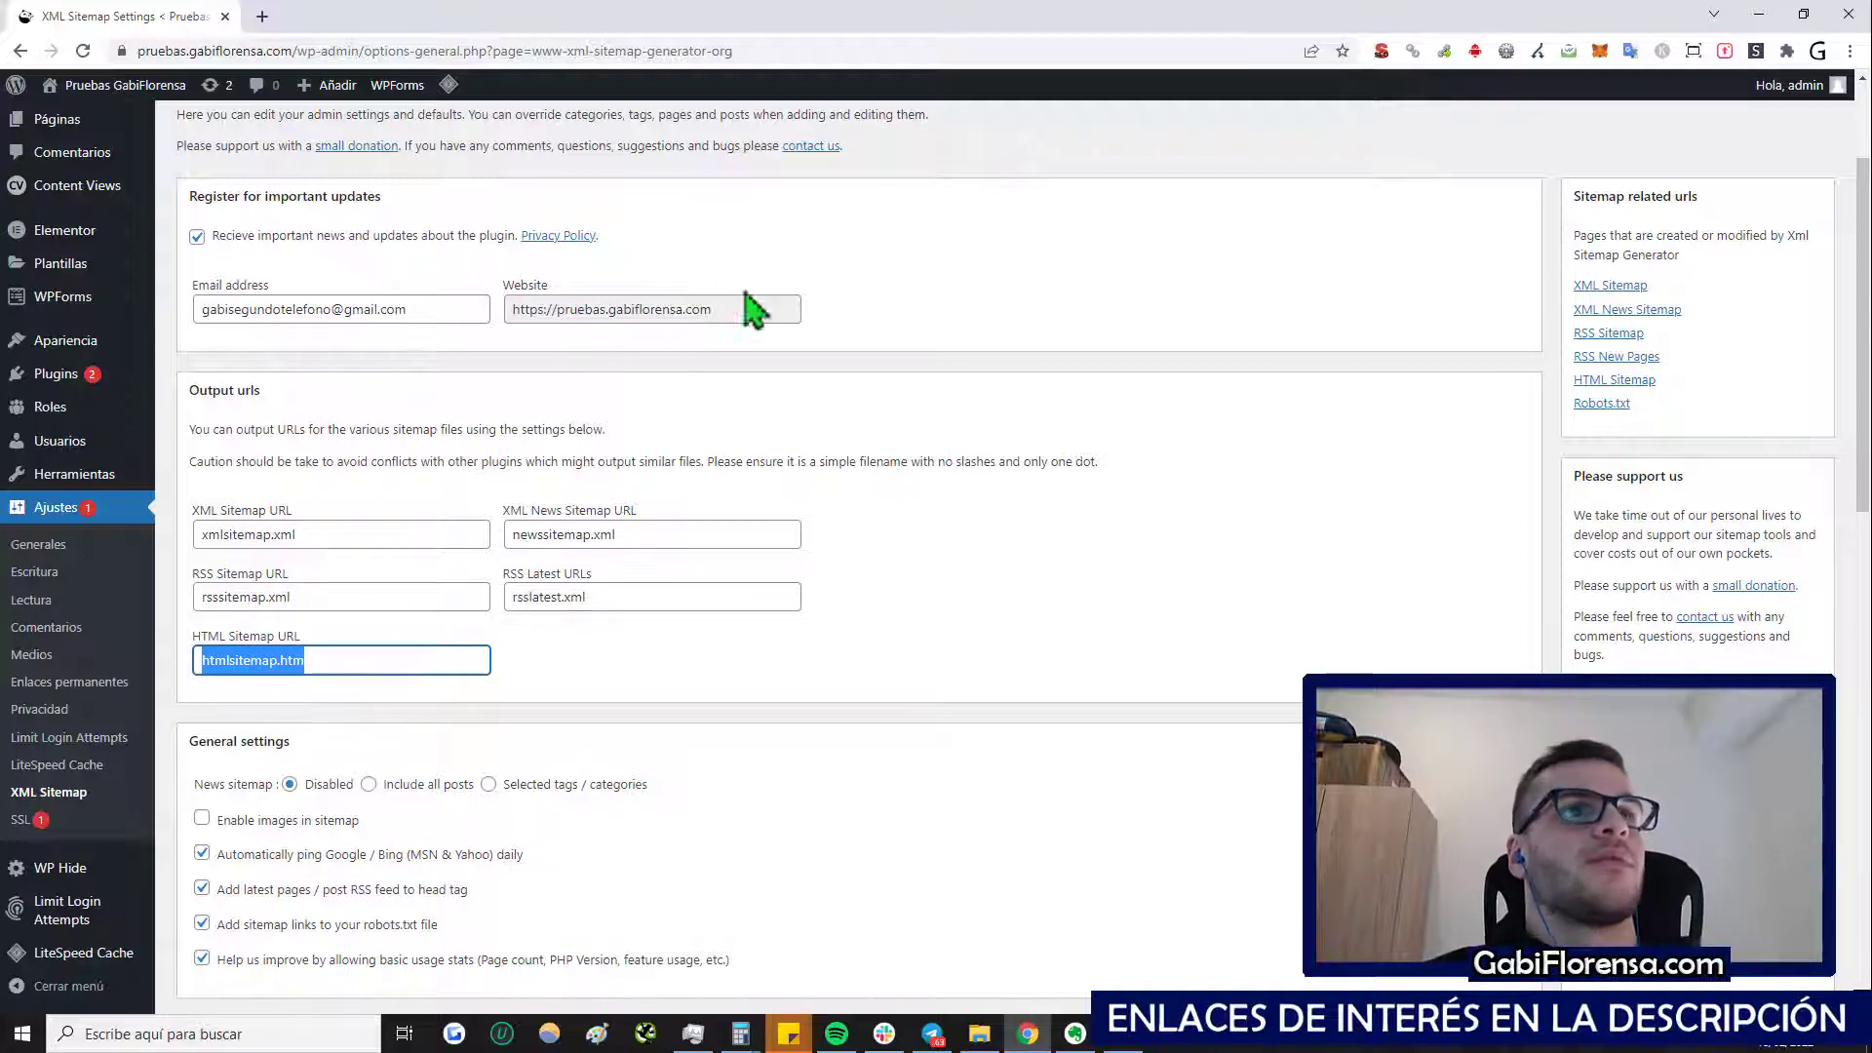
pyautogui.moveTo(756, 310); pyautogui.dragTo(418, 343)
pyautogui.hotkey('ctrl', 'c')
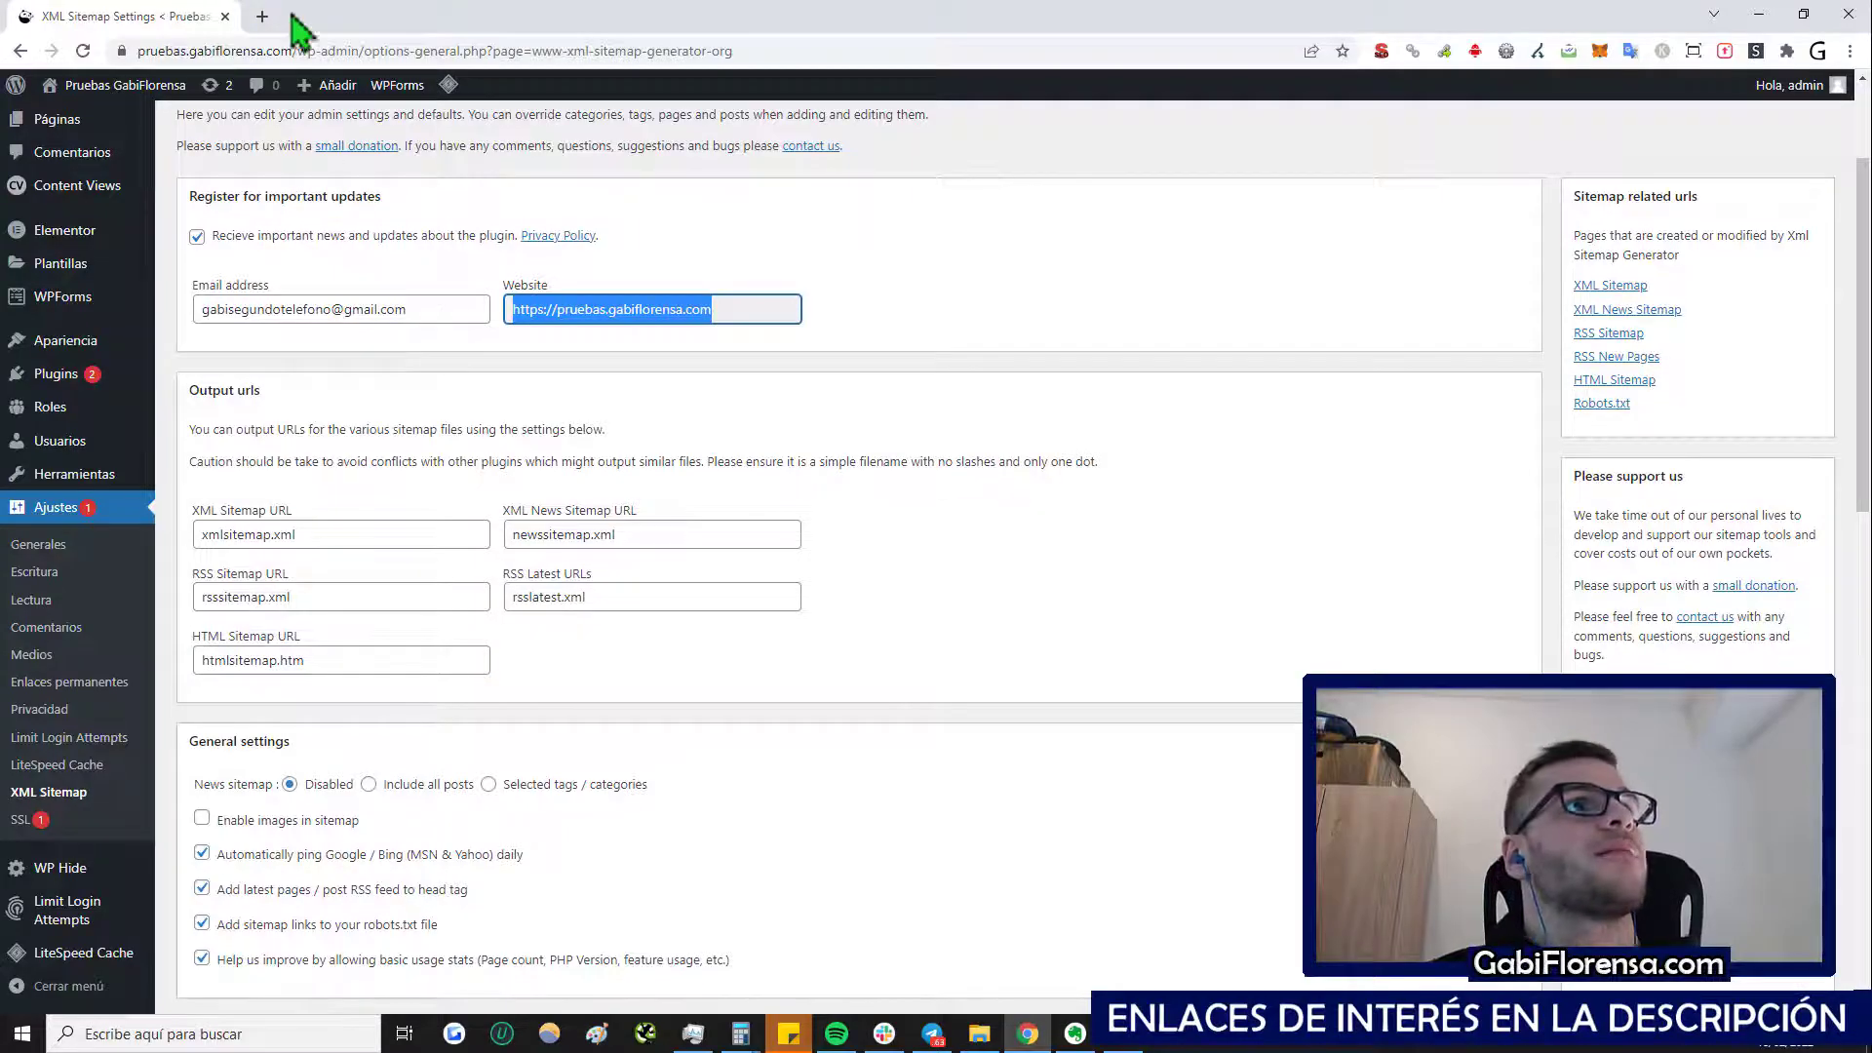
pyautogui.click(261, 16)
pyautogui.hotkey('ctrl', 'v')
pyautogui.write('/xmlsitemap.xml')
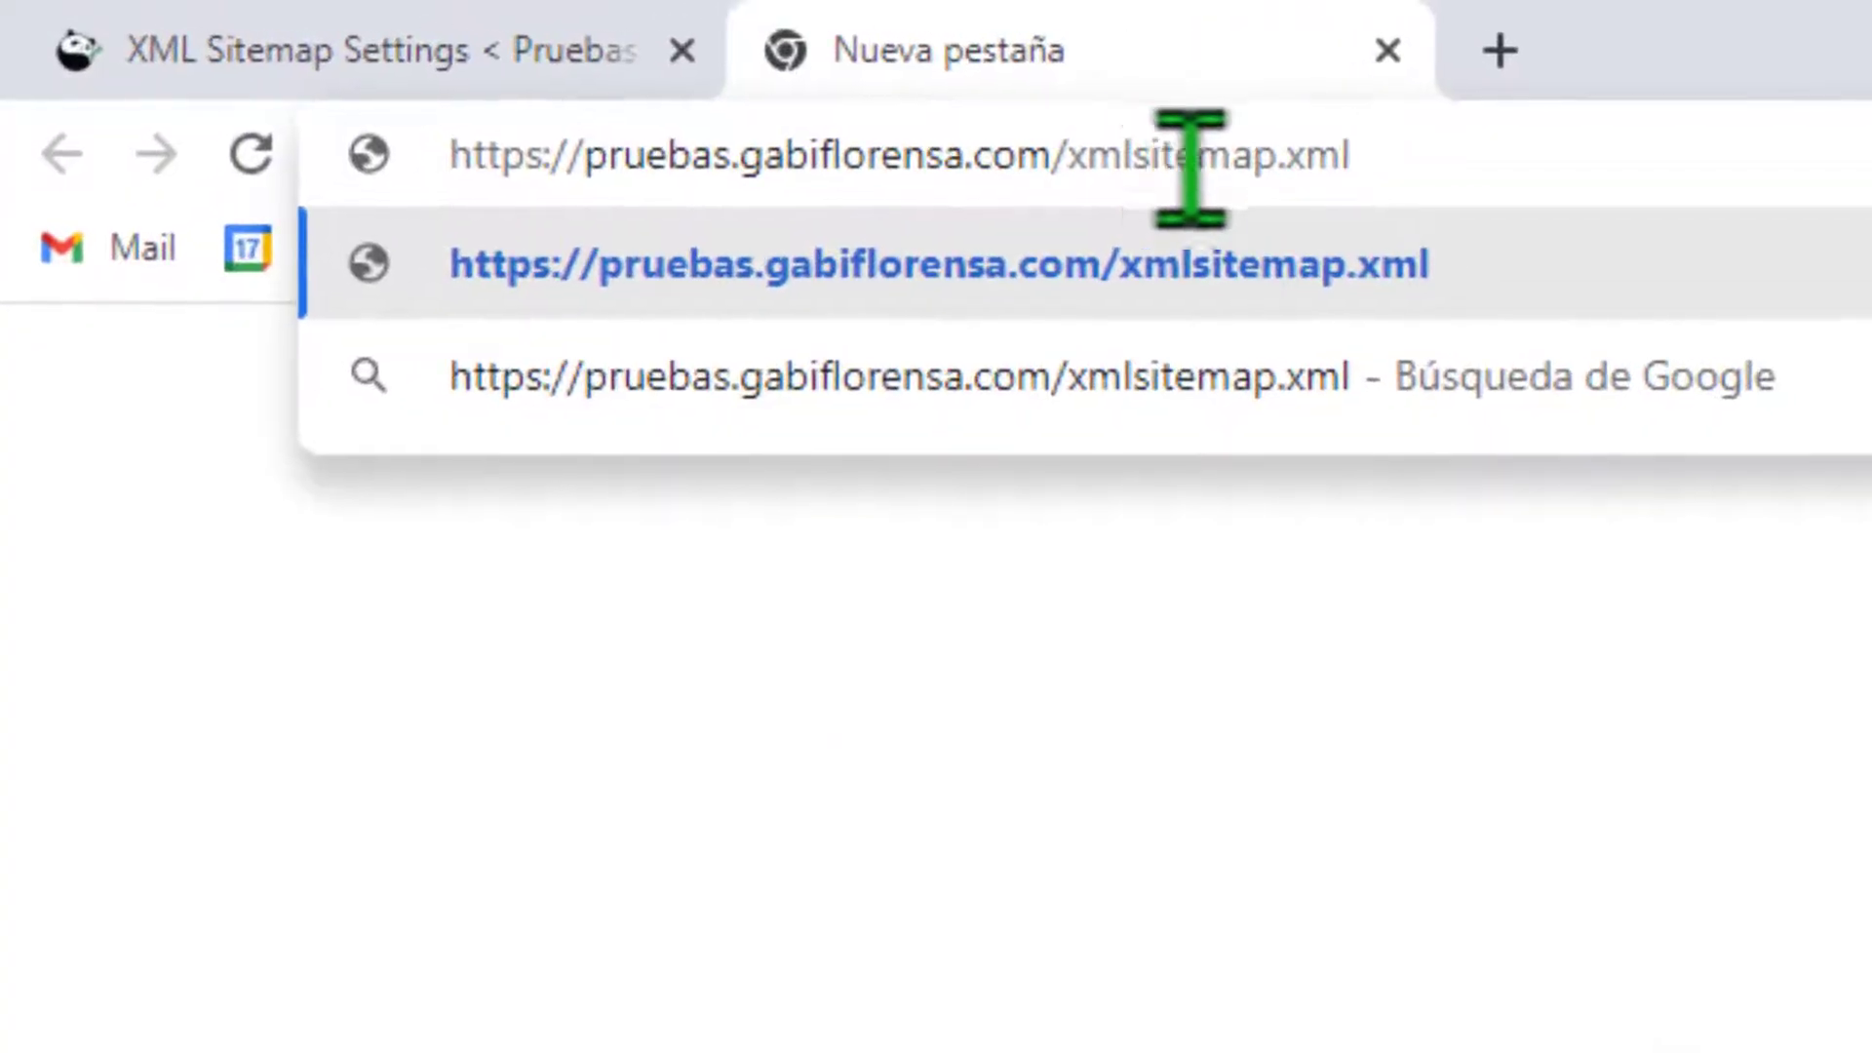
pyautogui.moveTo(1068, 154); pyautogui.dragTo(1788, 148)
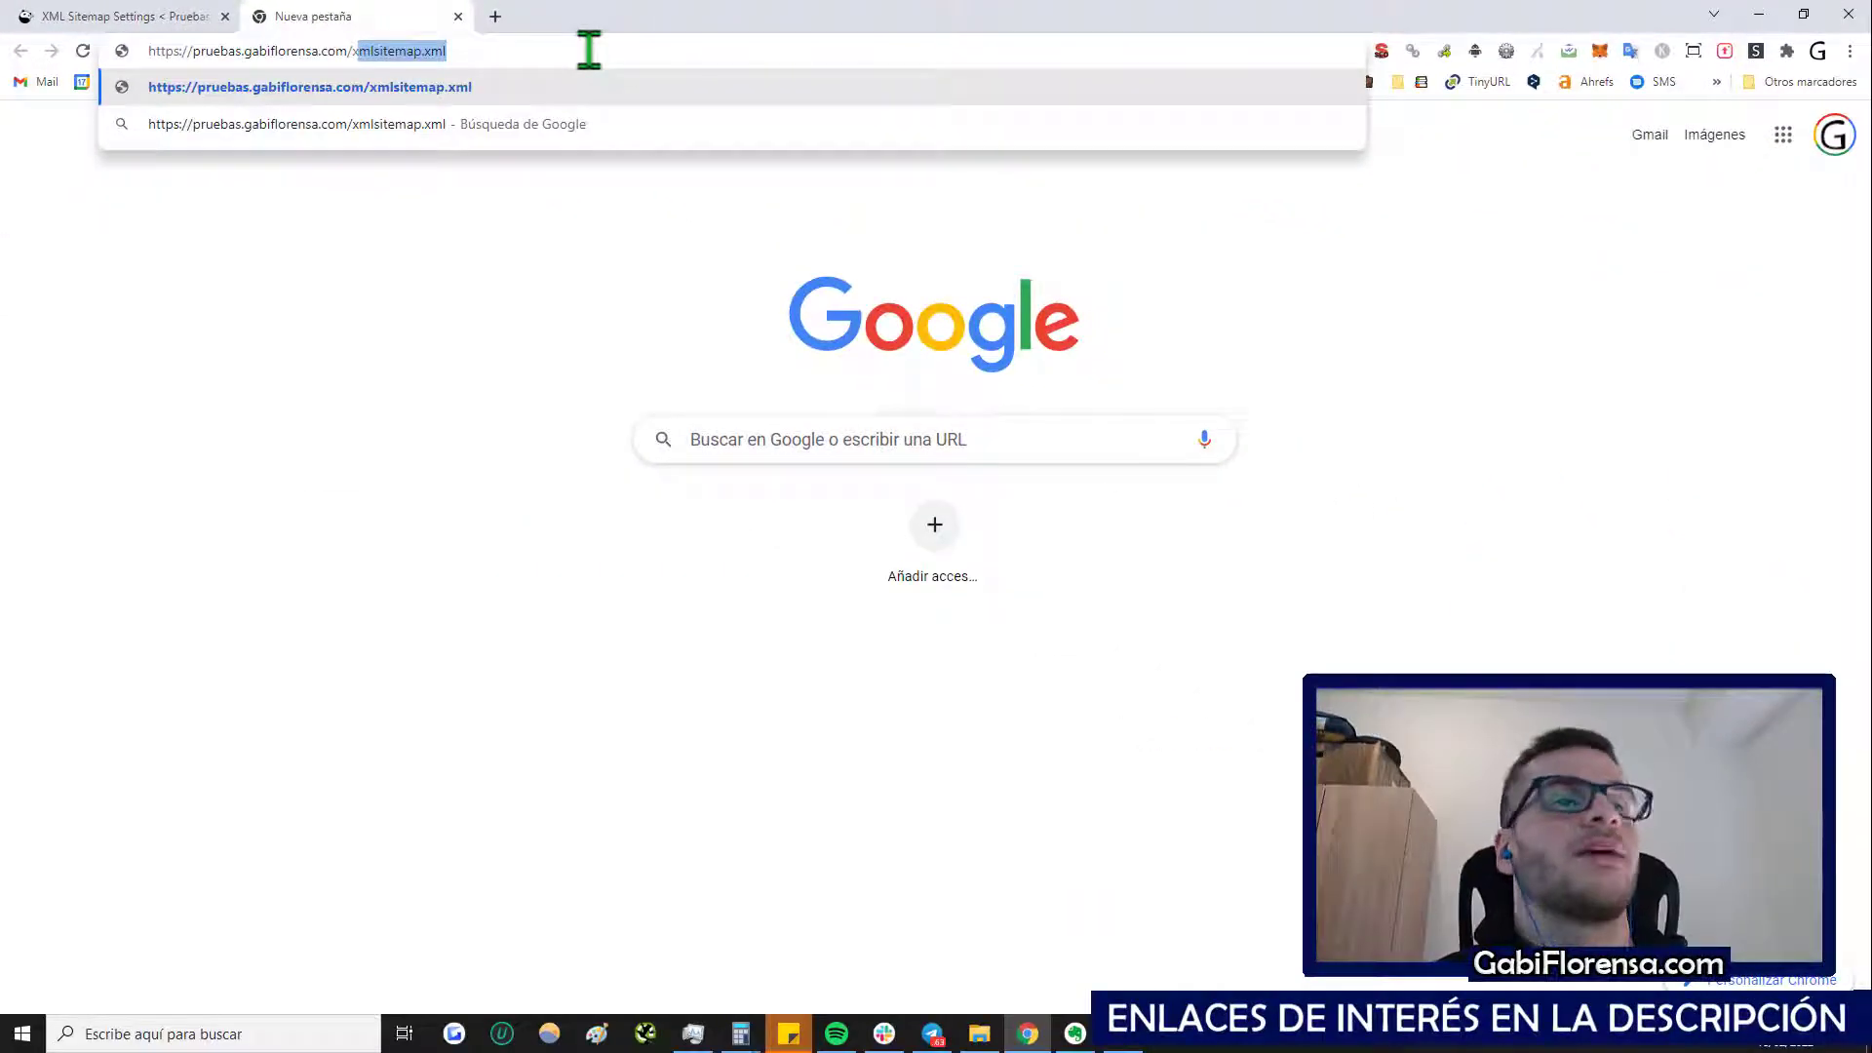
pyautogui.press('Return')
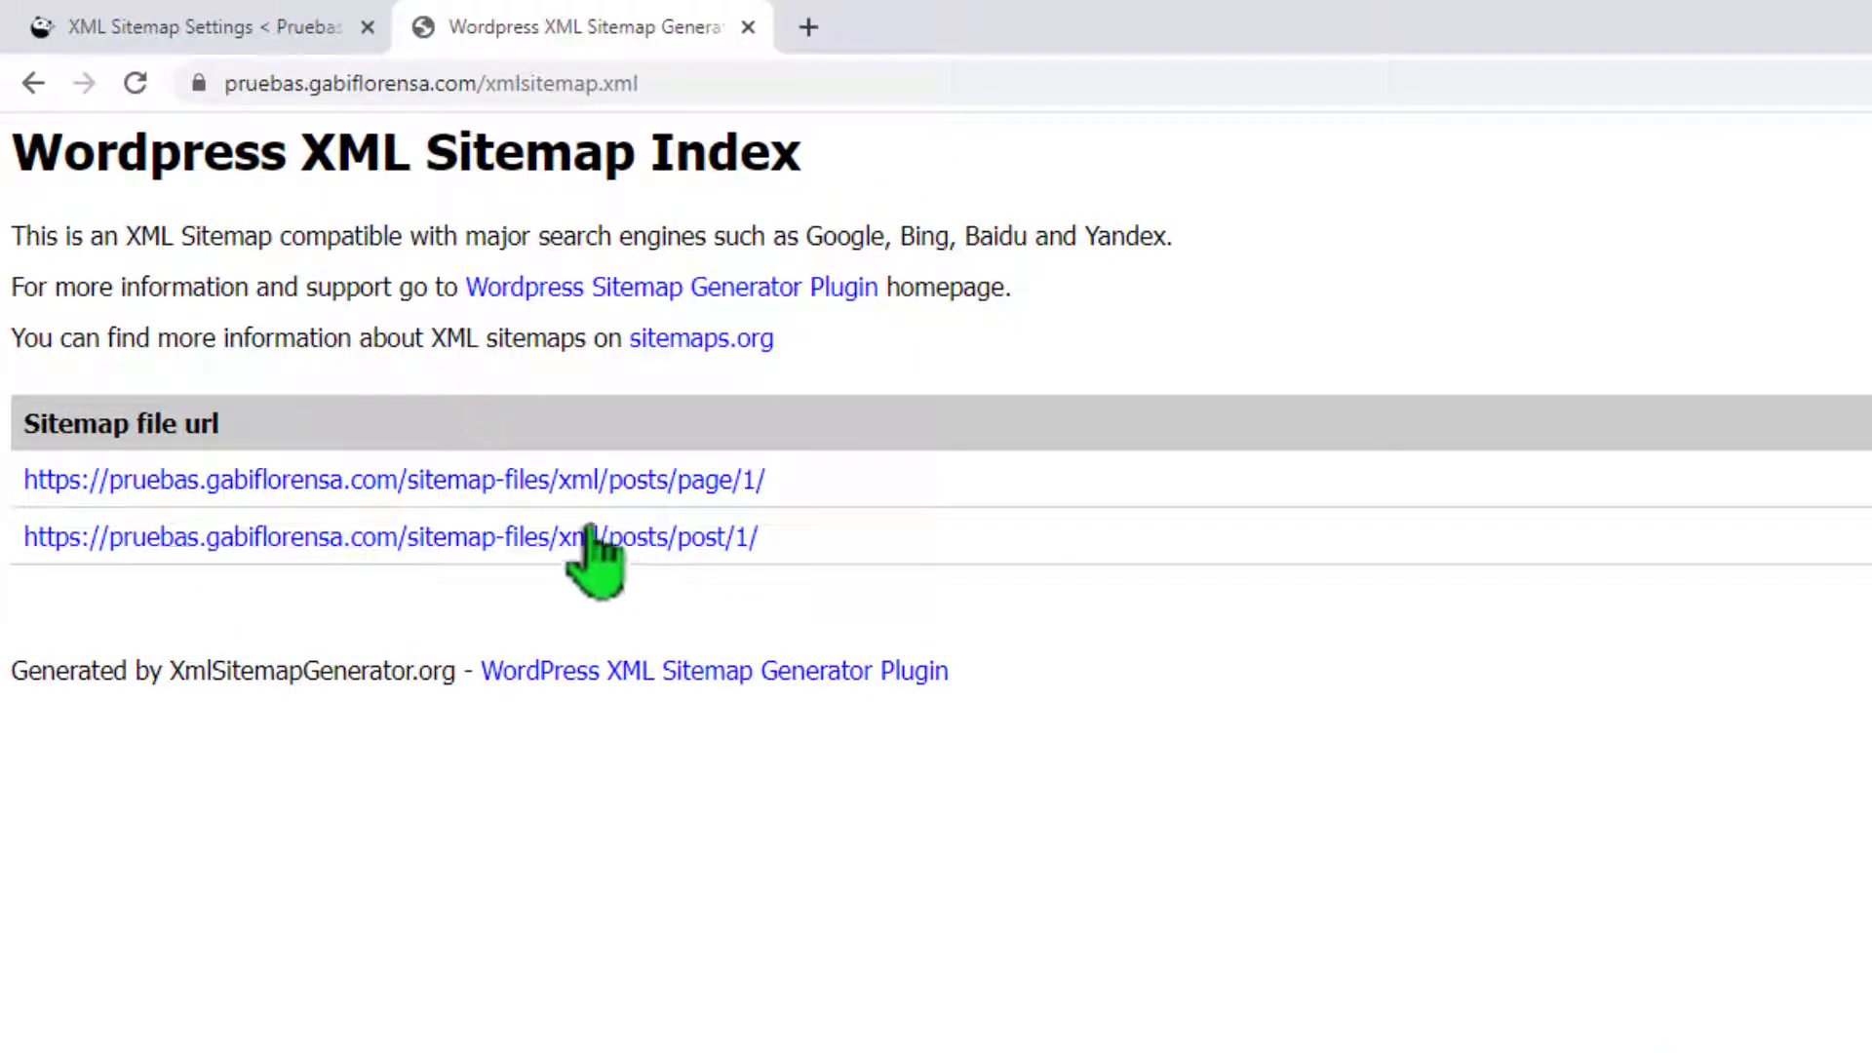
# Step: View the page and post sitemaps linked from the sitemap index, and close the sitemap tabs to return to the plugin settings
pyautogui.click(573, 484)
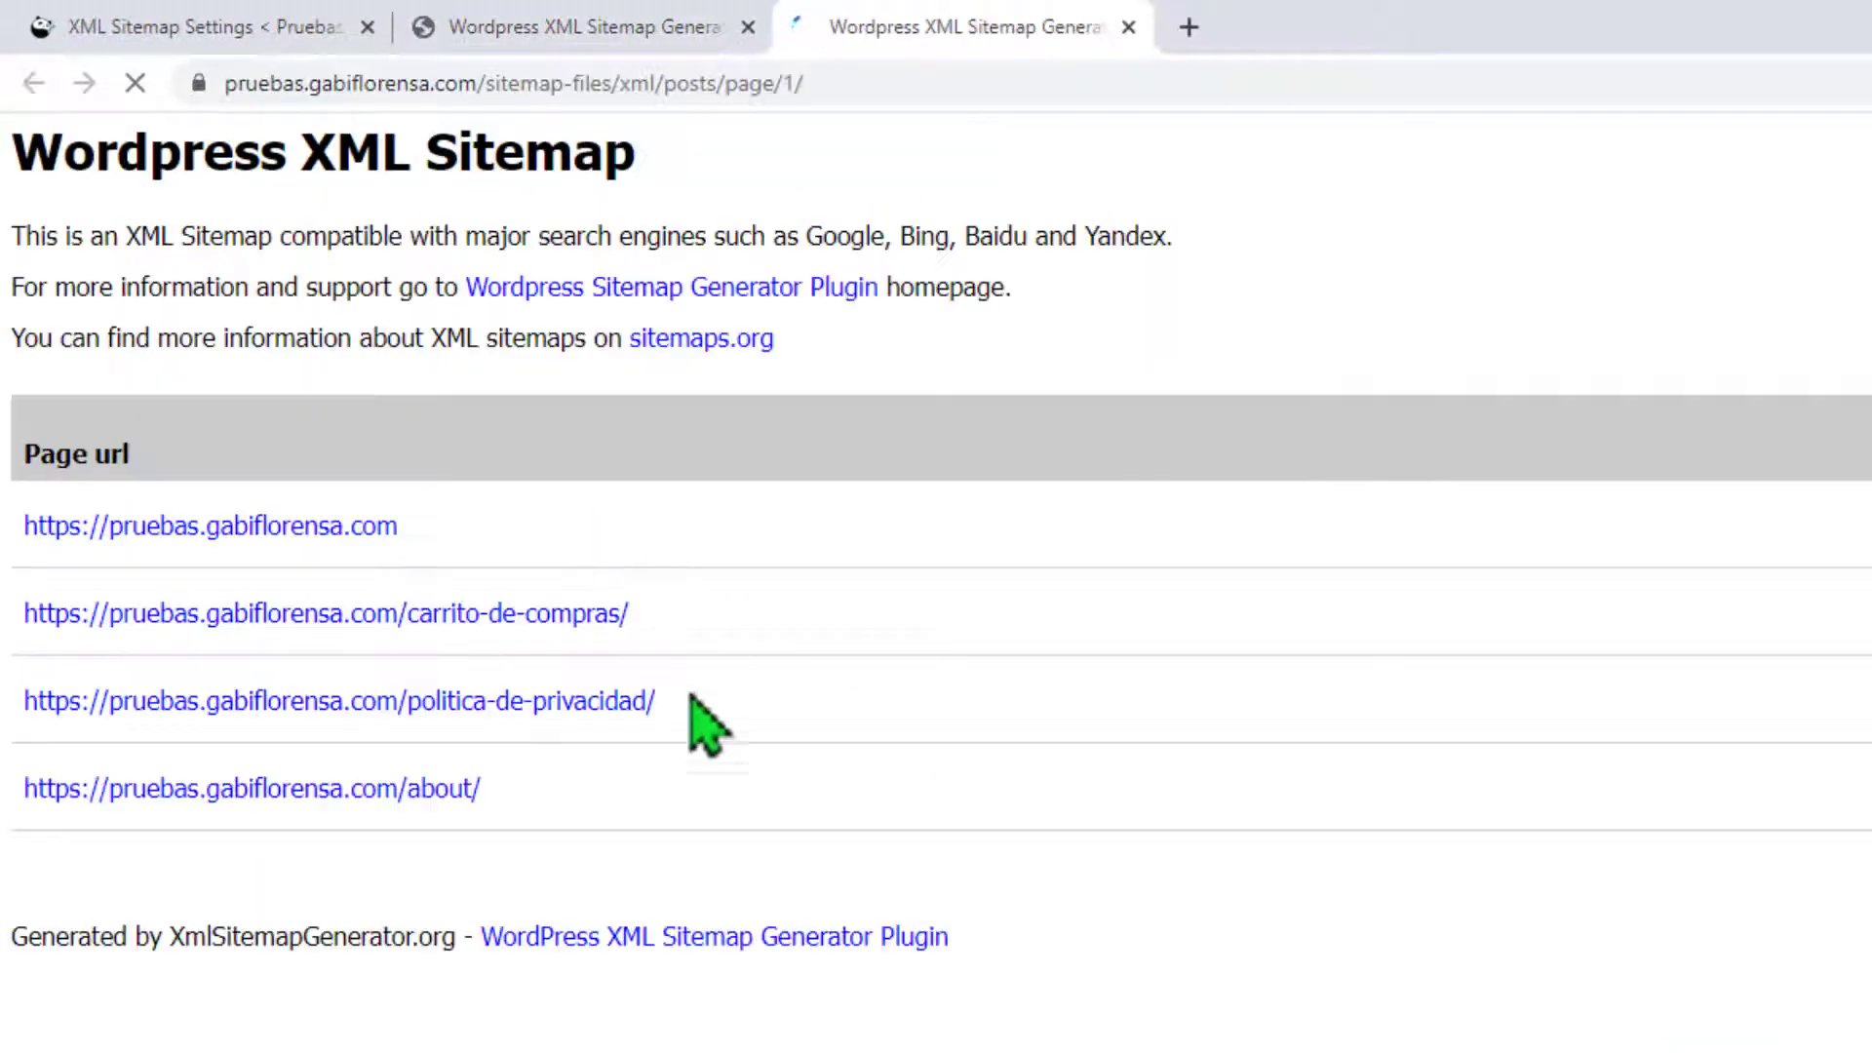
pyautogui.hotkey('ctrl', 'pageup')
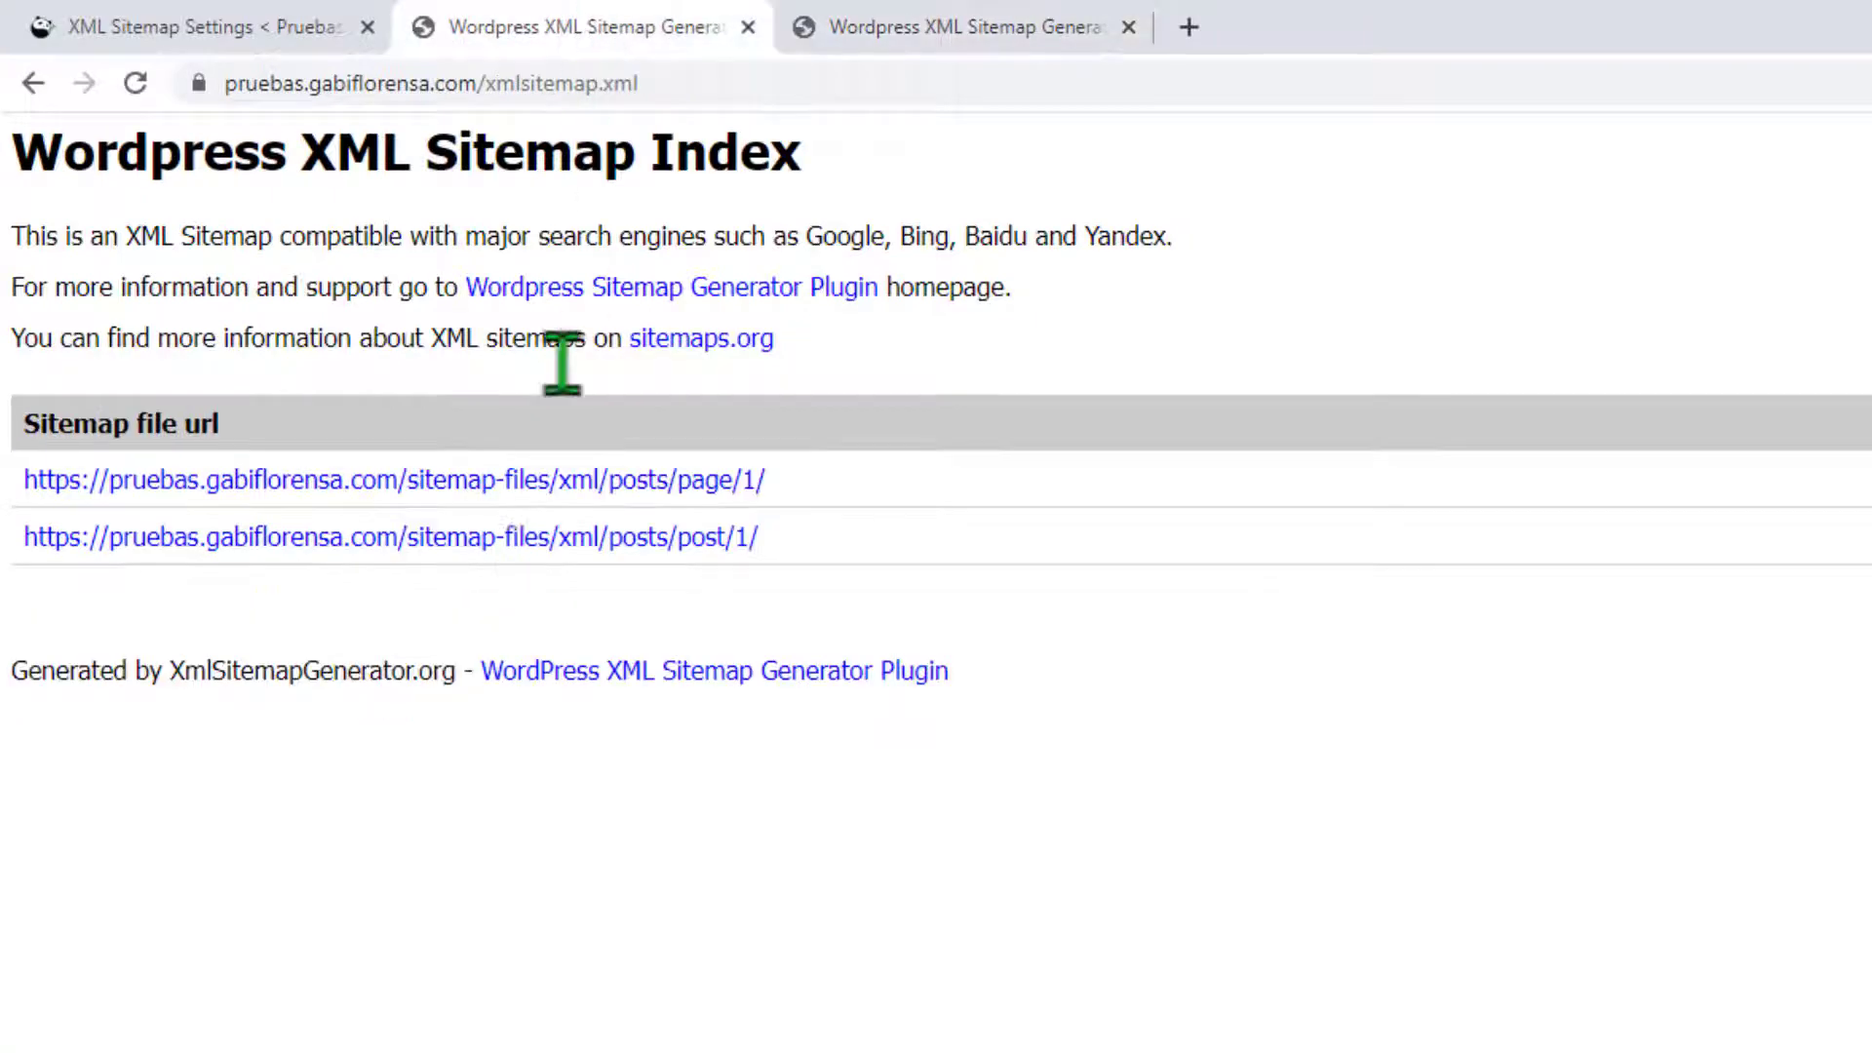
pyautogui.click(509, 539)
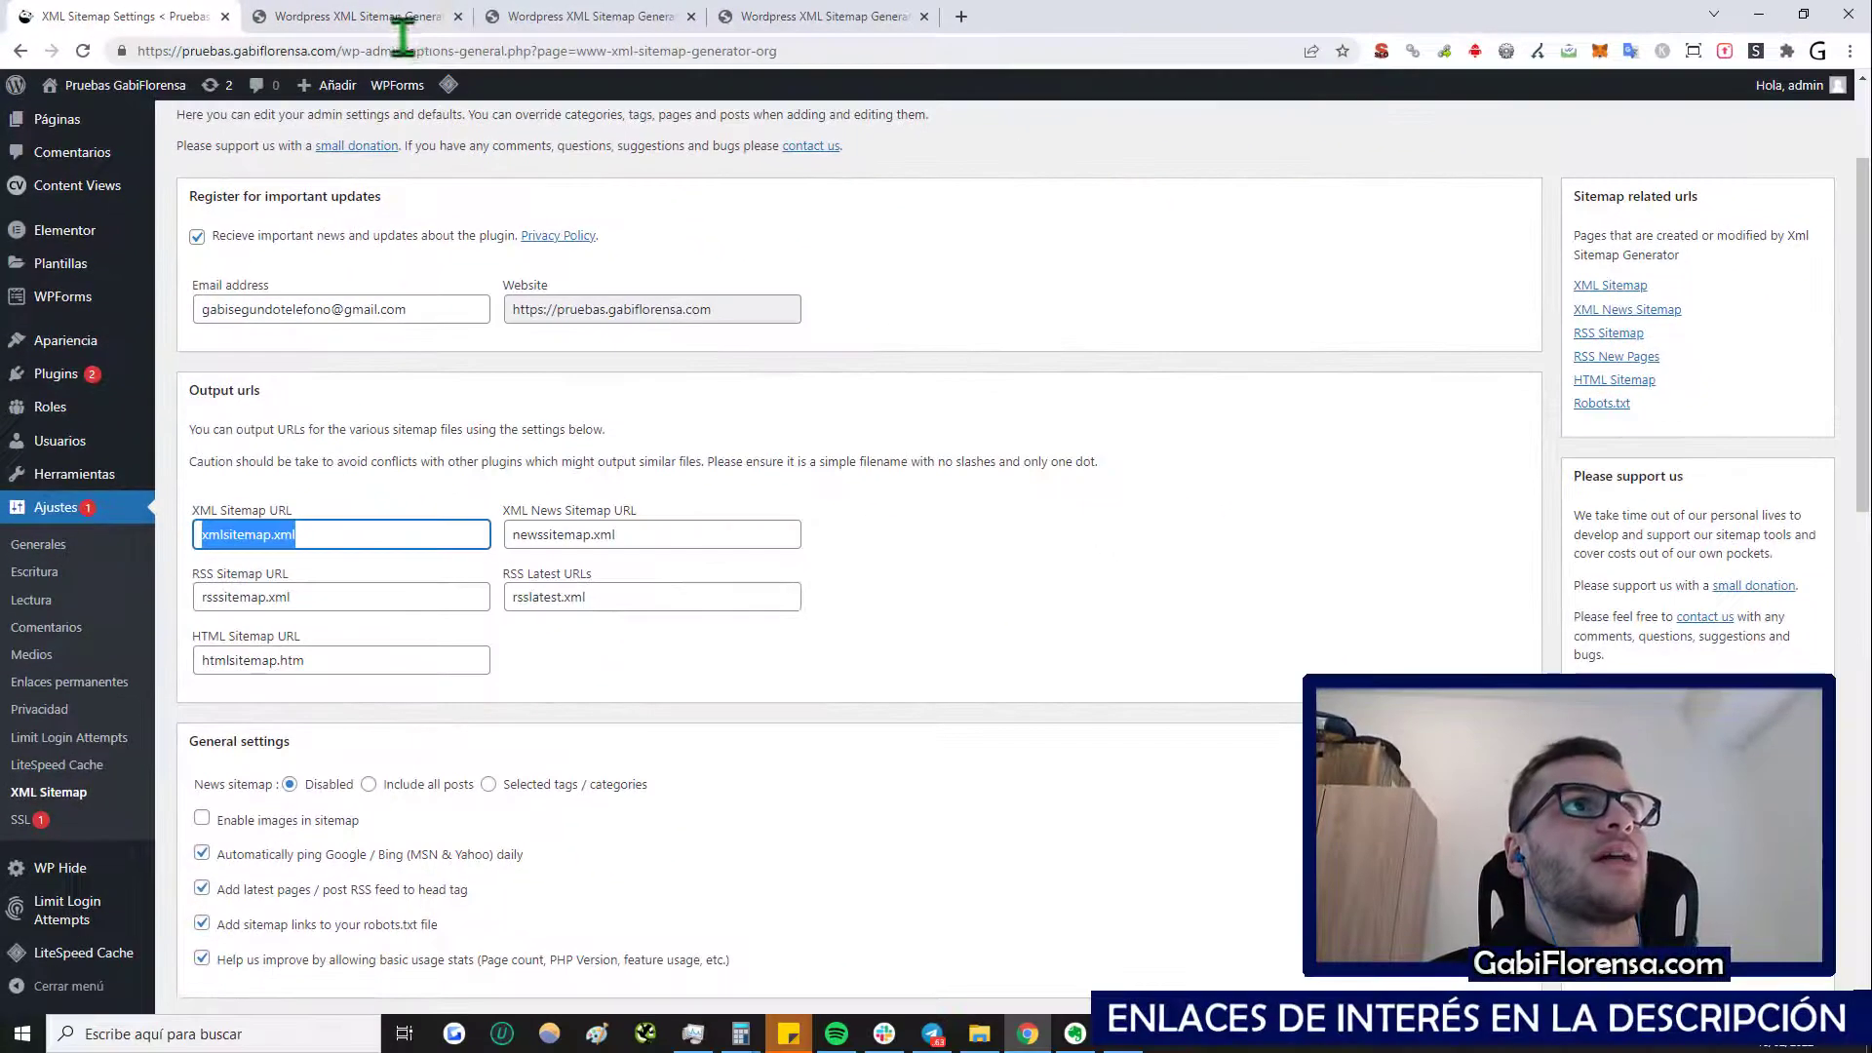
pyautogui.middleClick(403, 17)
pyautogui.middleClick(402, 18)
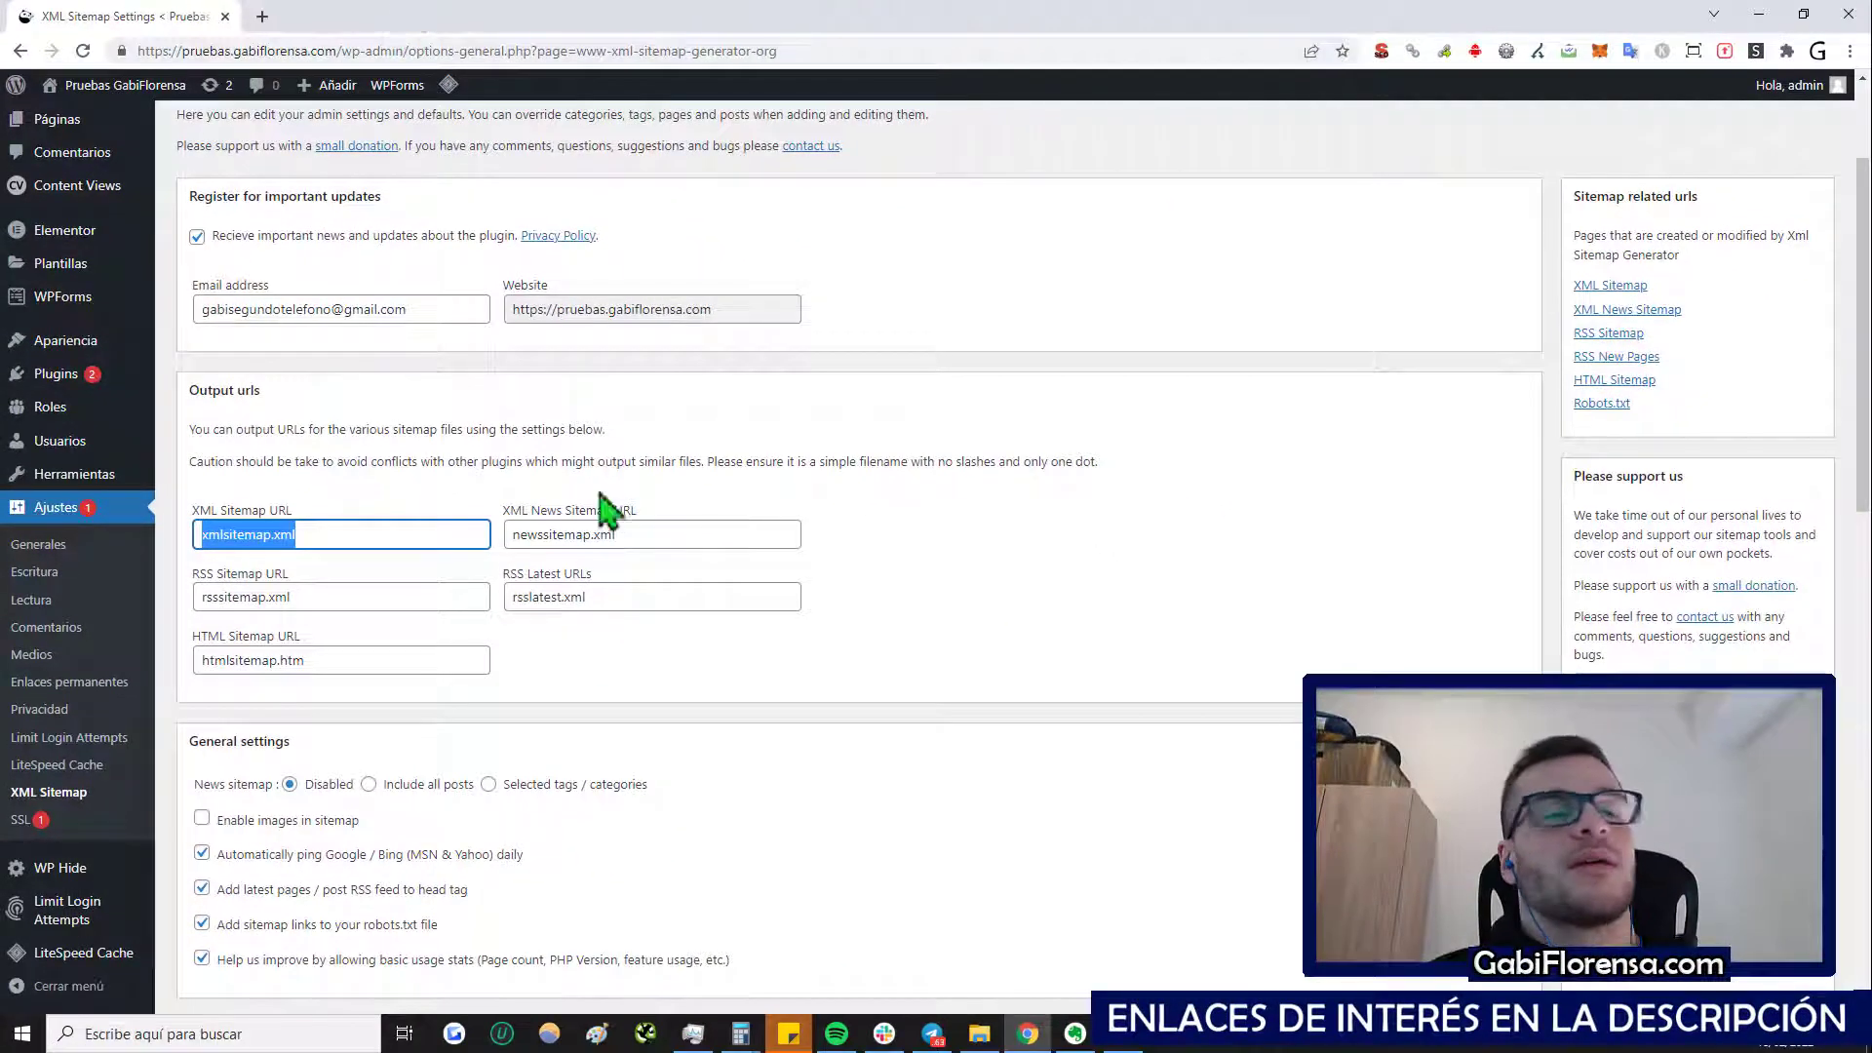
# Step: Review the RSS and HTML sitemap file names as alternative outputs and return to the beginning of the plugin settings
pyautogui.tripleClick(410, 597)
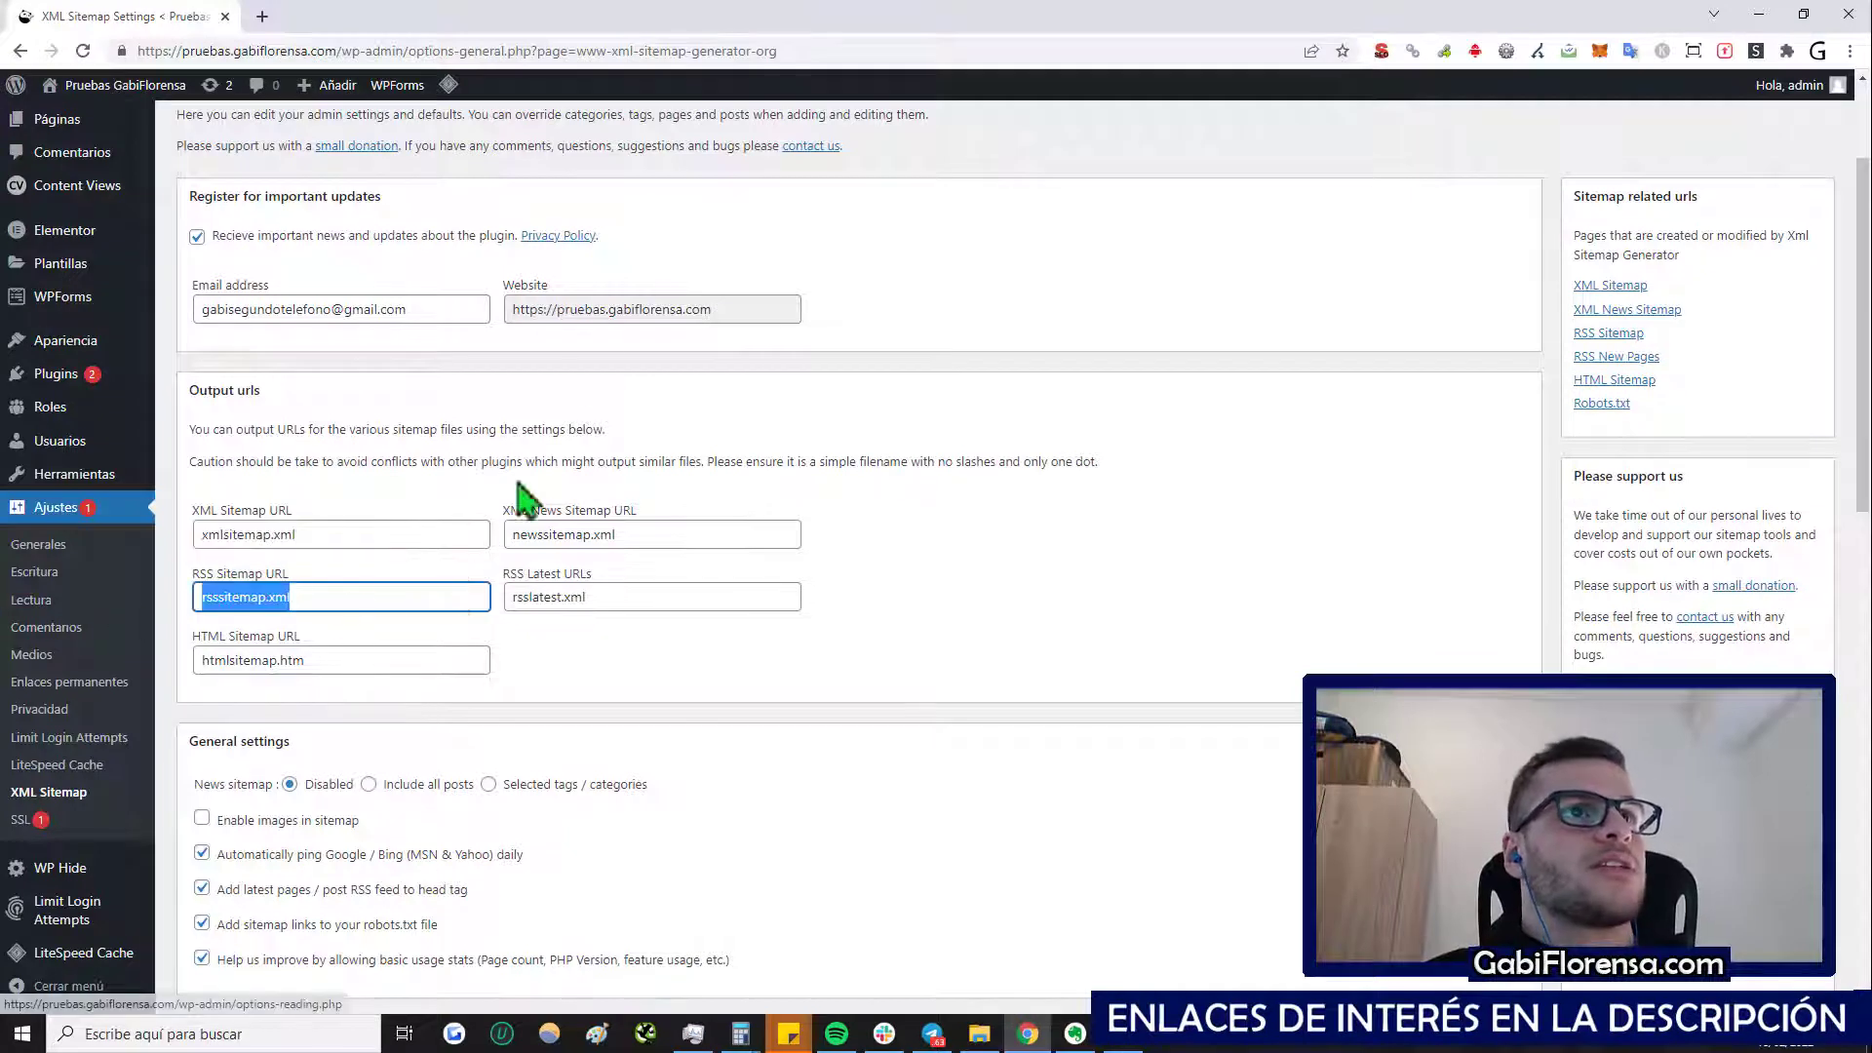
pyautogui.tripleClick(362, 656)
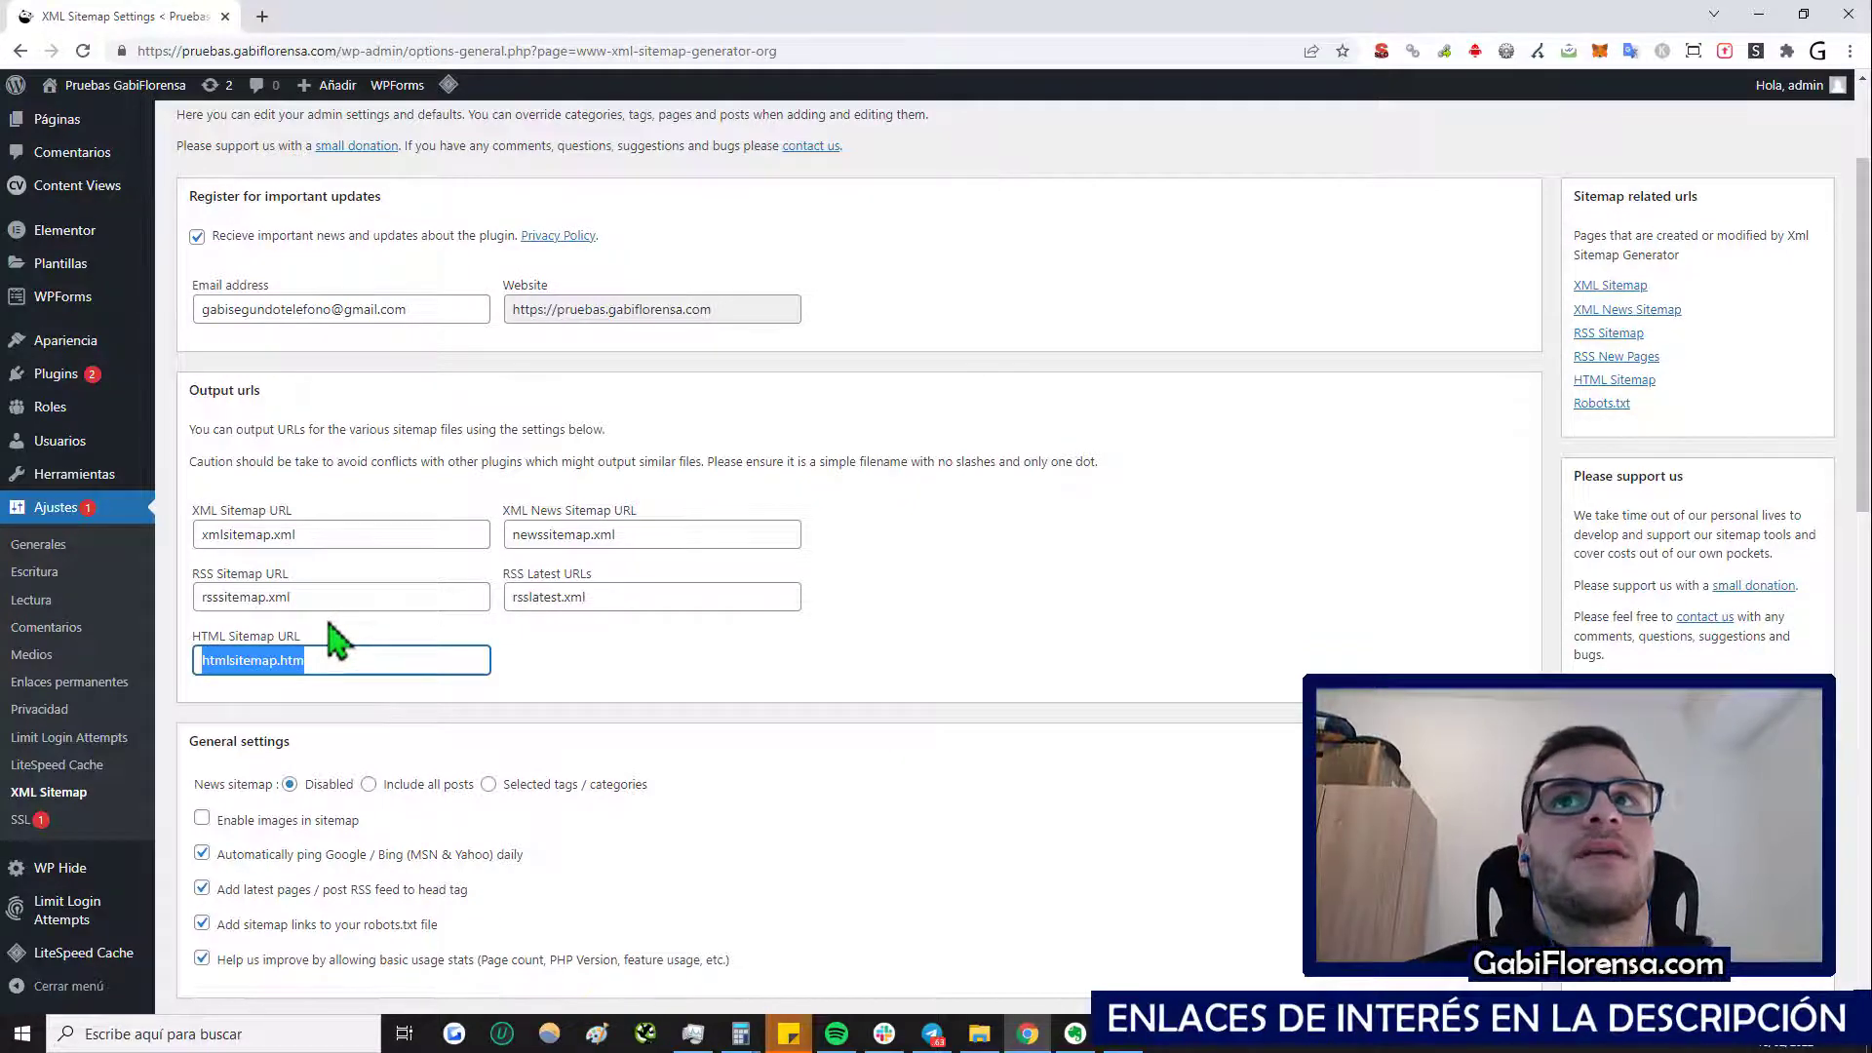
pyautogui.scroll(2, 605, 536)
pyautogui.click(800, 483)
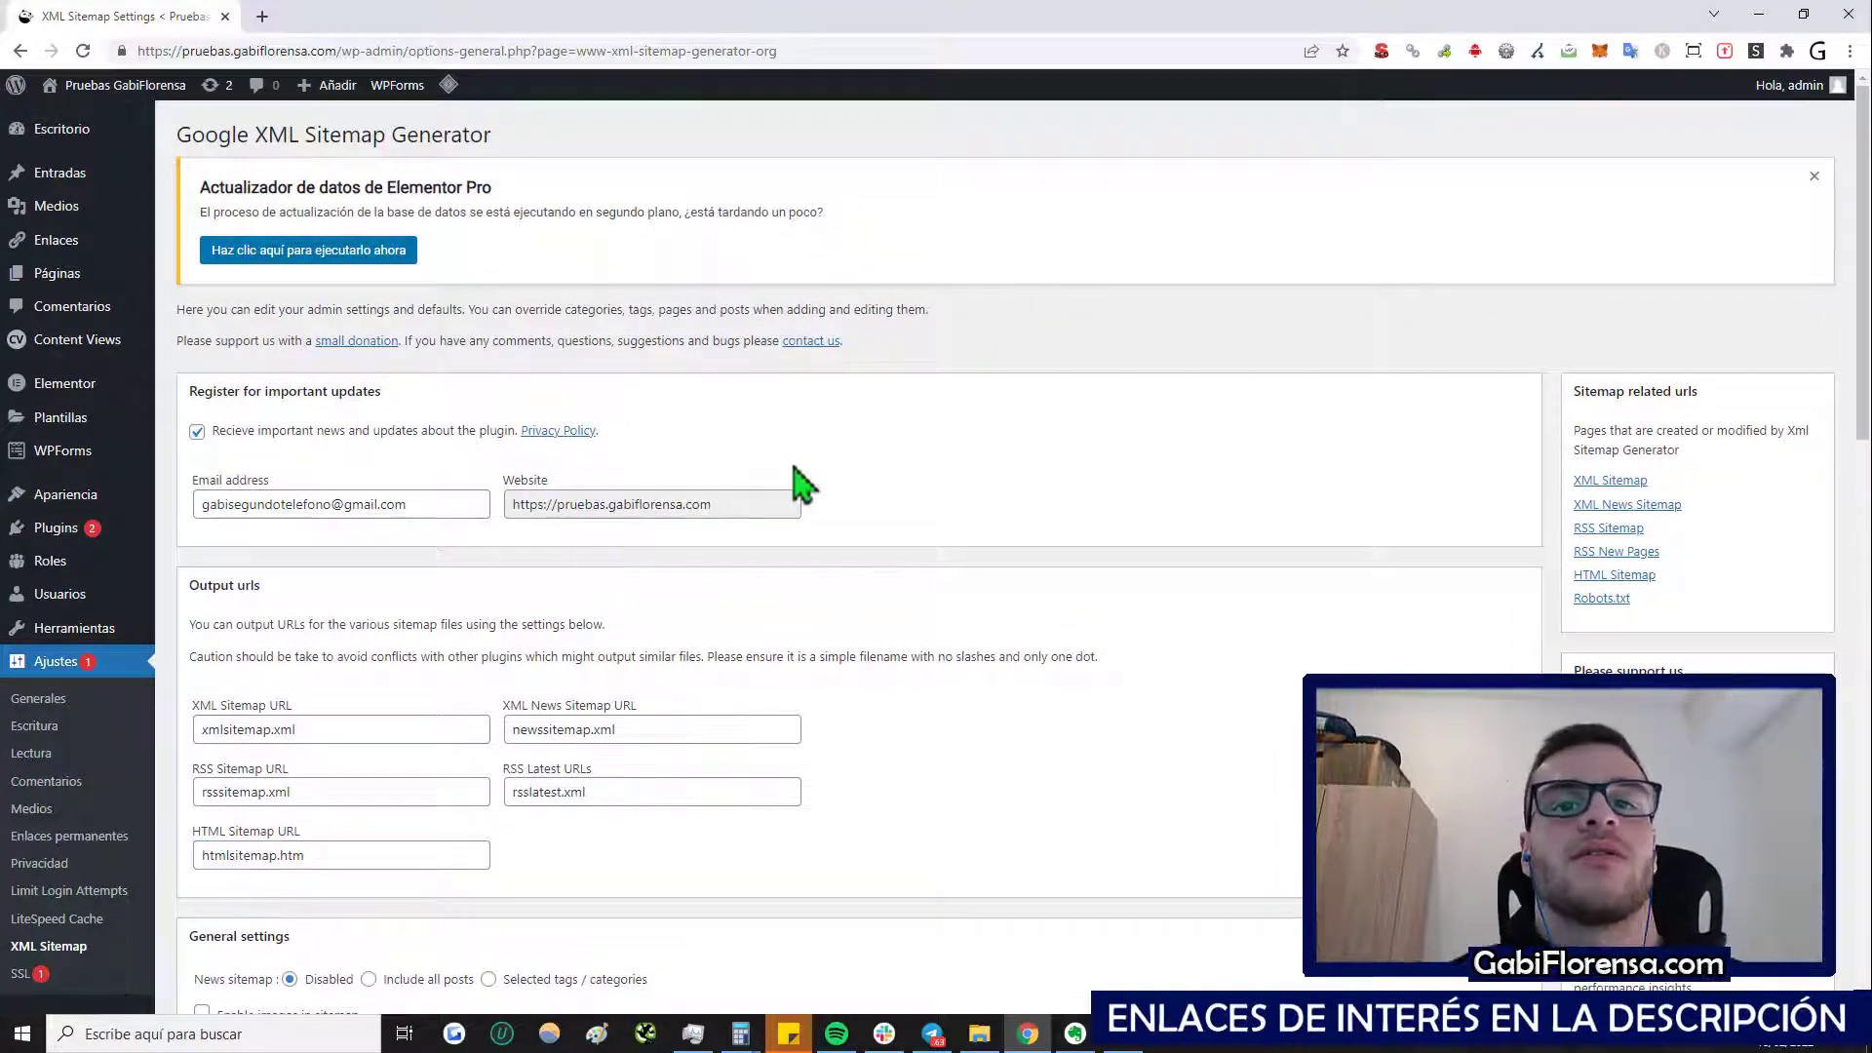